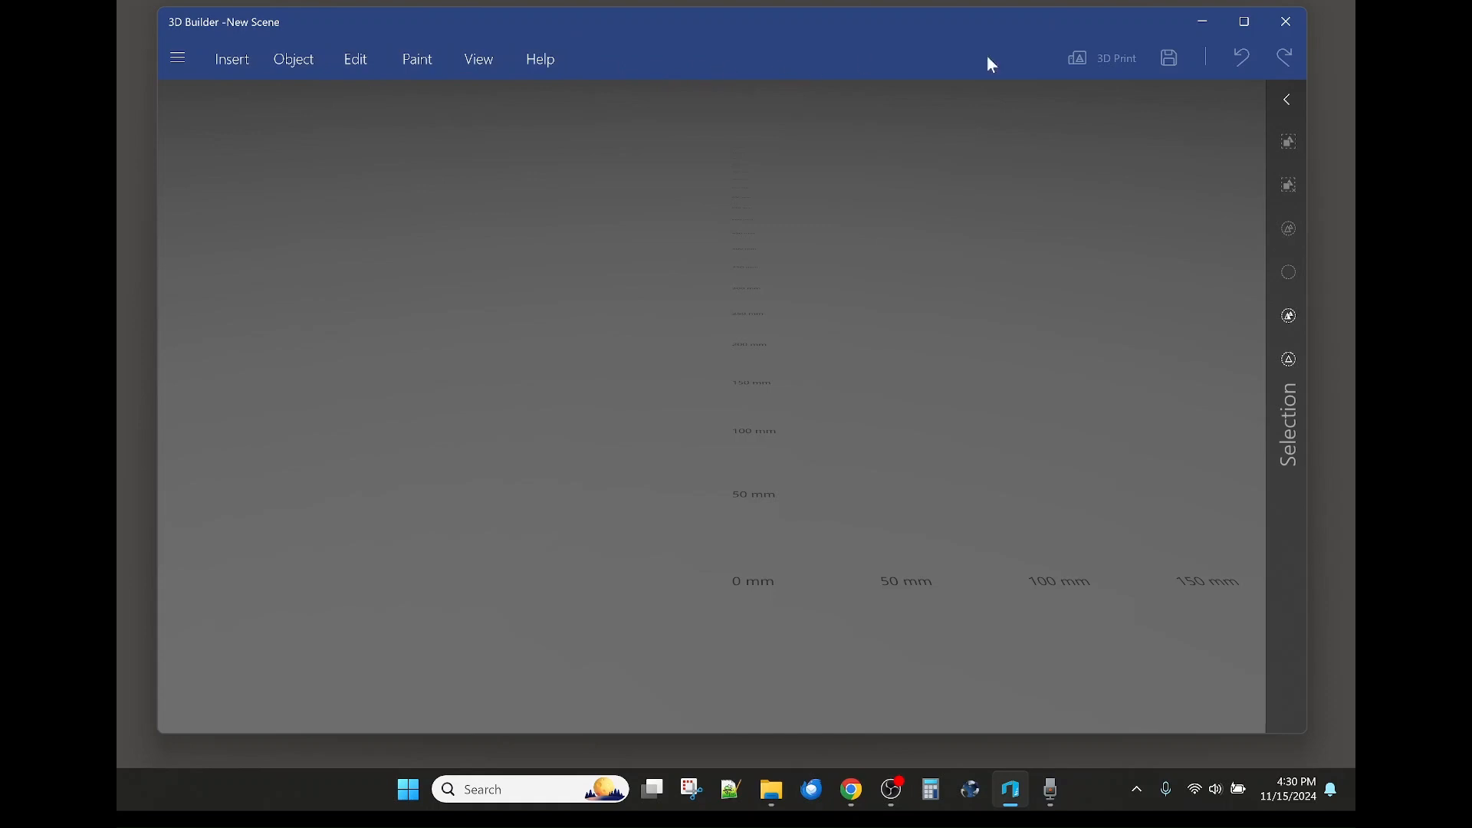
Examine the empty build plane and its millimetre scale markings from different angles and distances
{"action": "left_click", "coordinate": [233, 61]}
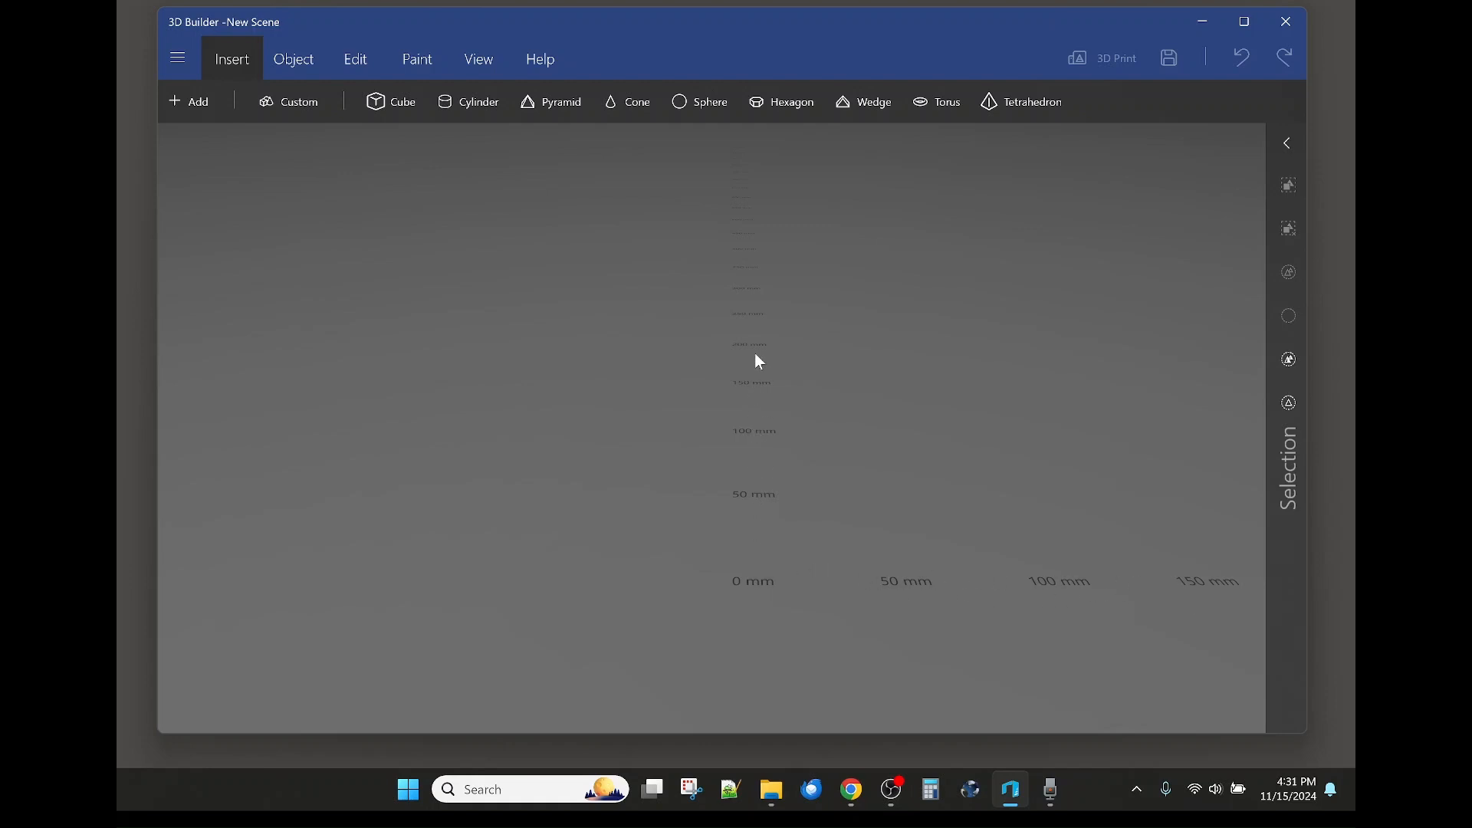
{"action": "left_click_drag", "start_coordinate": [754, 353], "coordinate": [762, 575]}
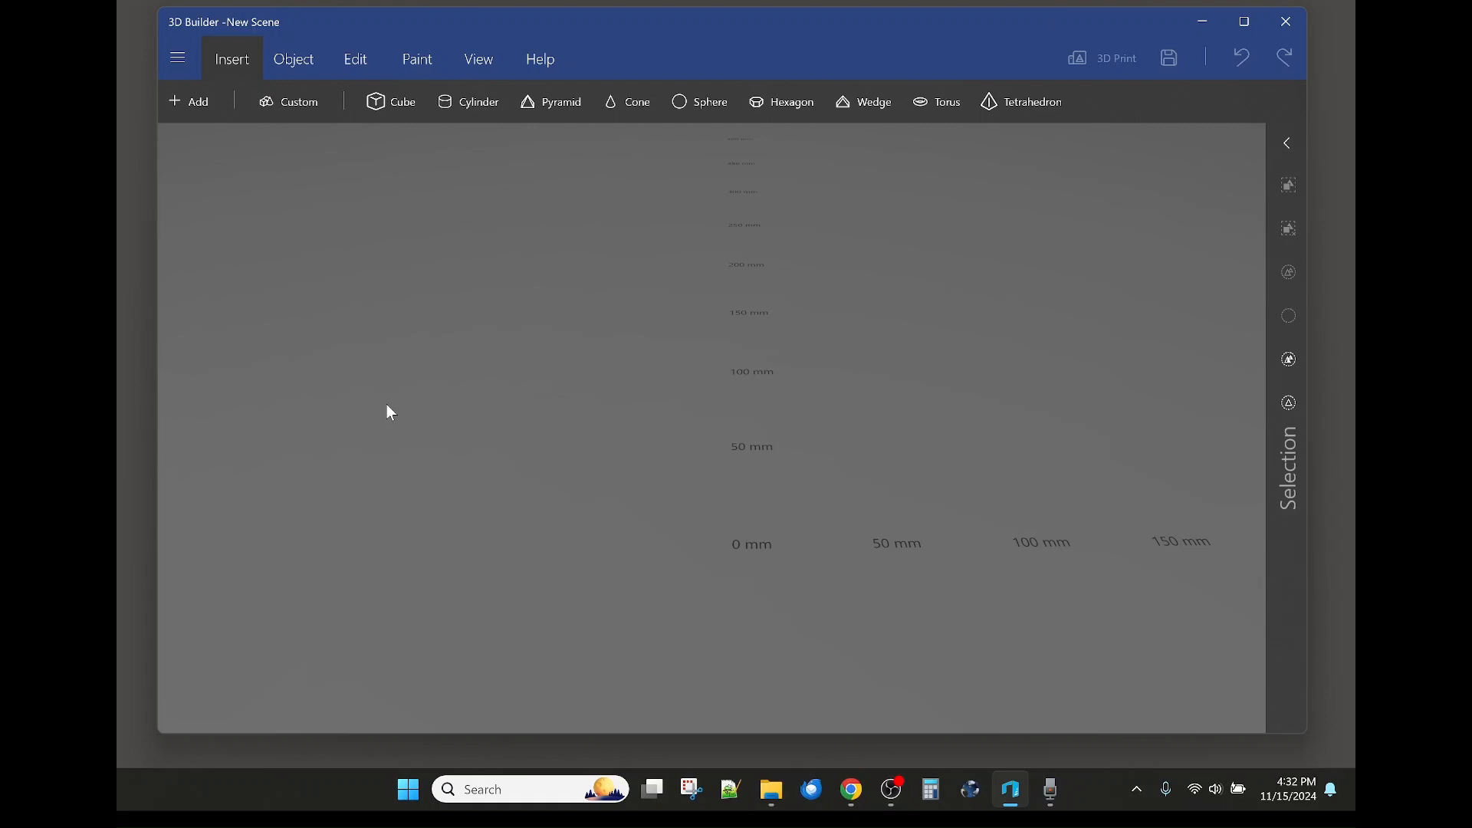
{"action": "left_click_drag", "start_coordinate": [393, 414], "coordinate": [510, 388]}
{"action": "left_click_drag", "start_coordinate": [1026, 412], "coordinate": [784, 570]}
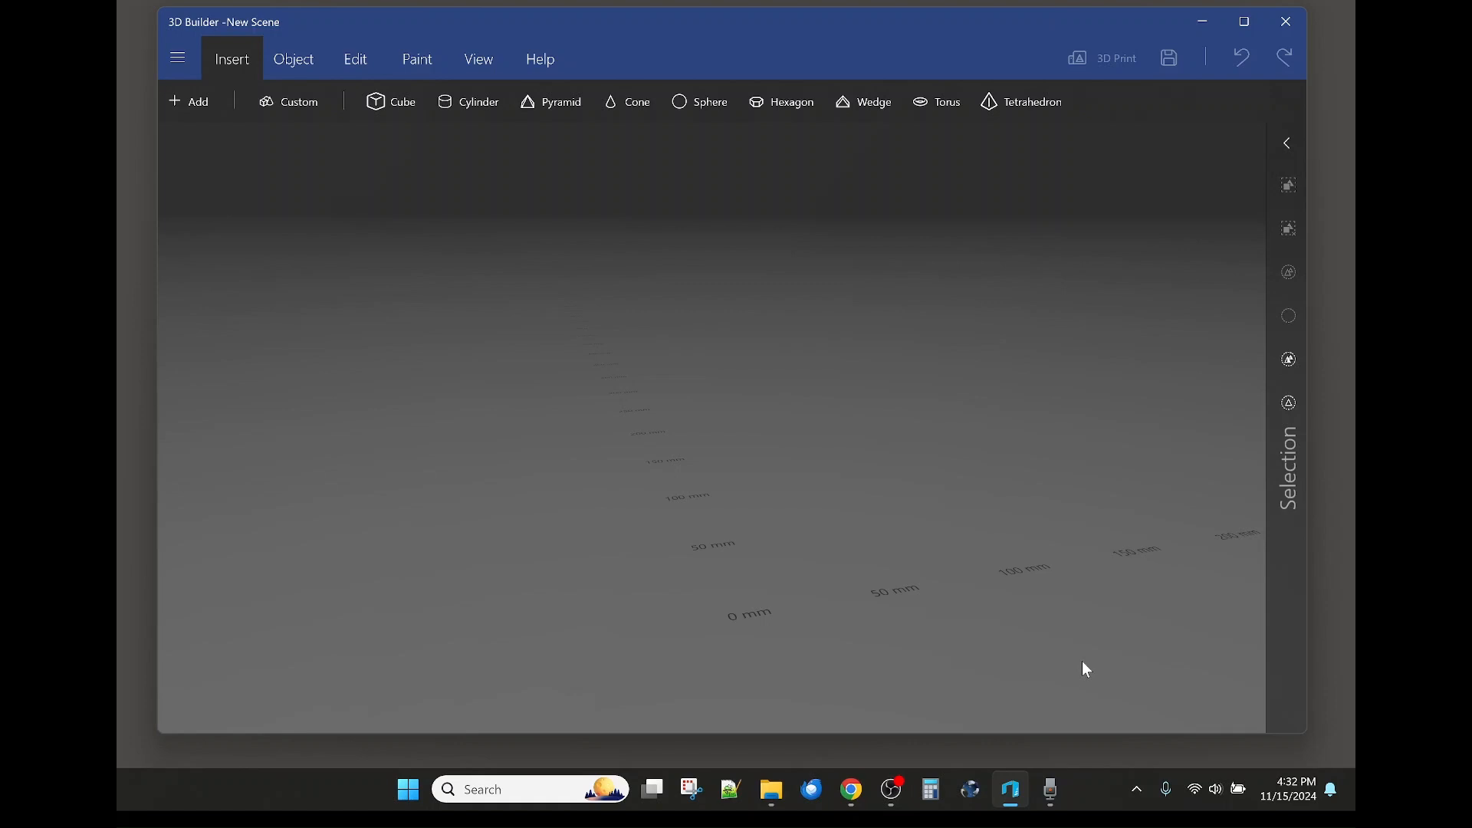
{"action": "left_click_drag", "start_coordinate": [1081, 659], "coordinate": [1051, 635]}
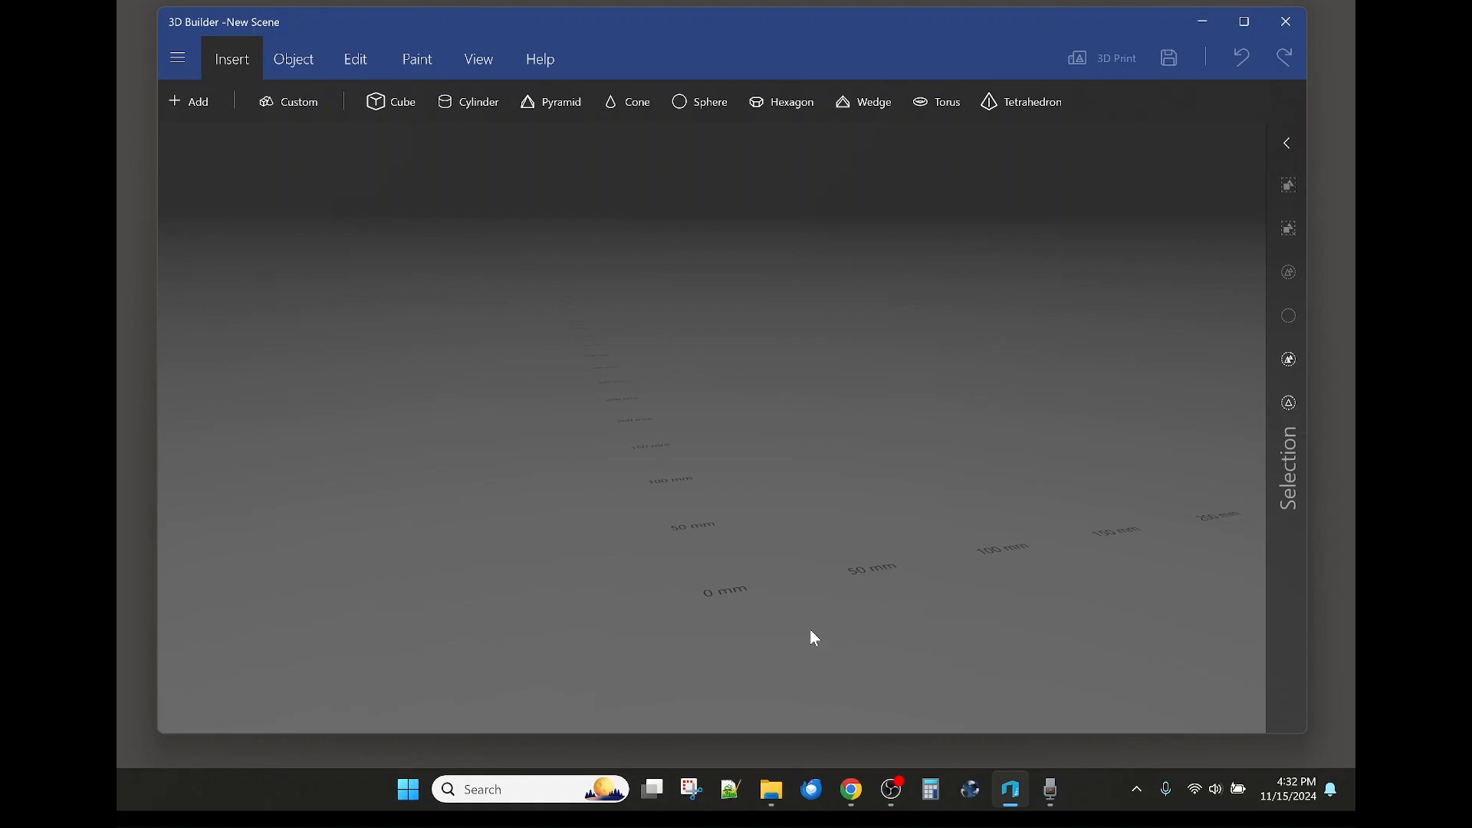
{"action": "scroll", "coordinate": [732, 605], "scroll_direction": "down", "scroll_amount": 1}
{"action": "scroll", "coordinate": [731, 605], "scroll_direction": "up", "scroll_amount": 5}
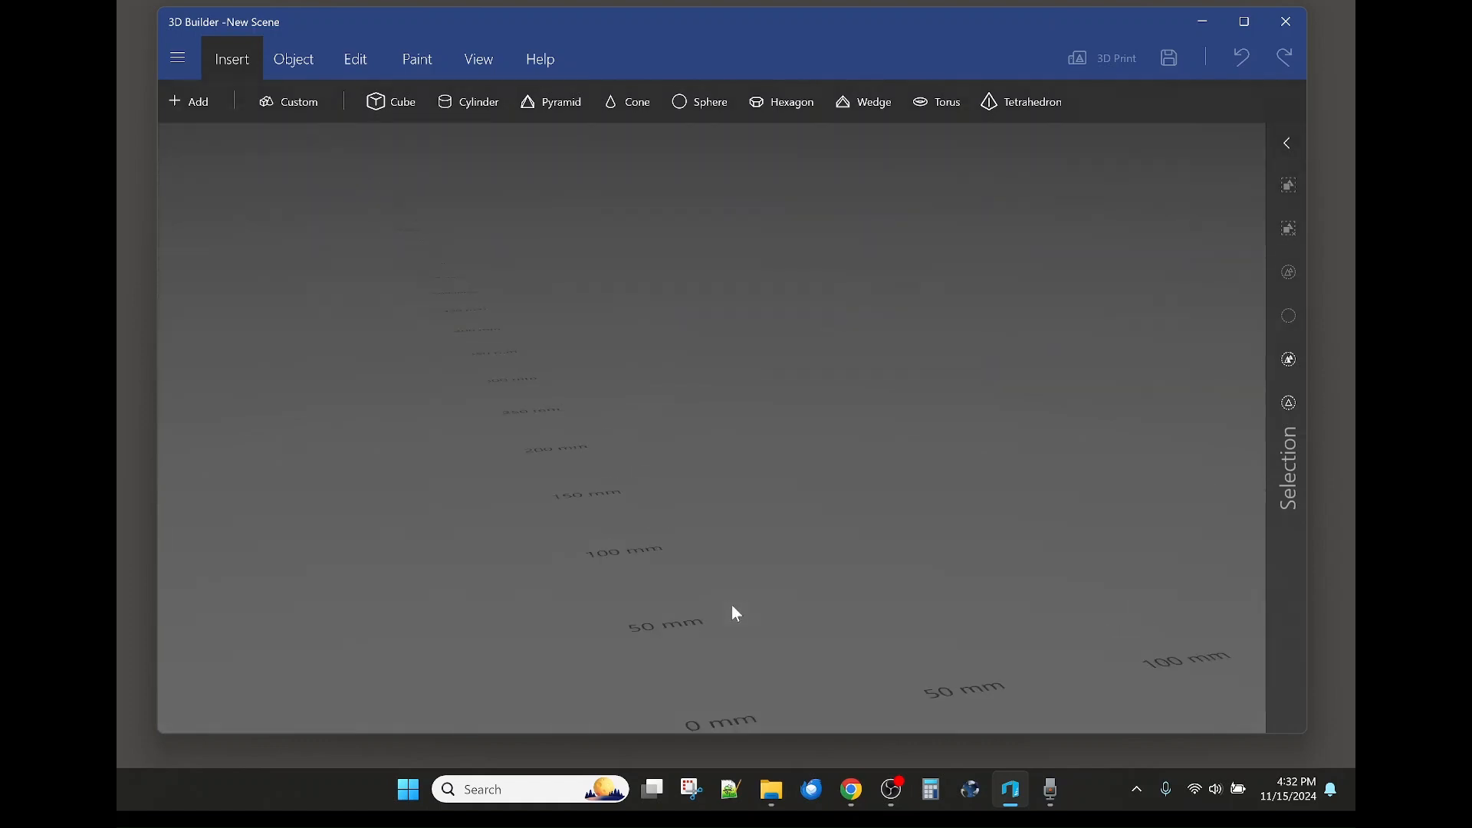
{"action": "scroll", "coordinate": [731, 604], "scroll_direction": "down", "scroll_amount": 5}
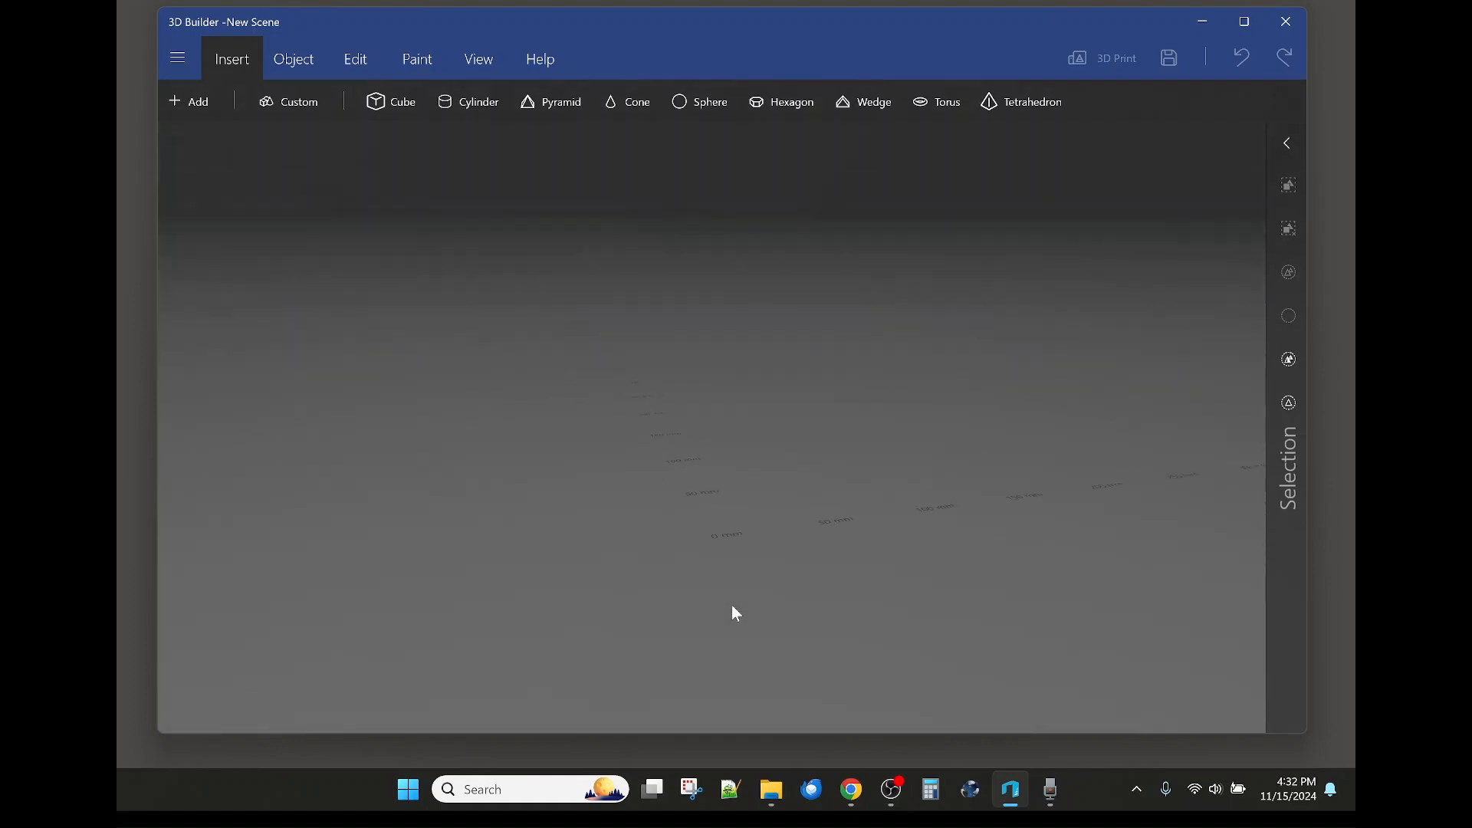
{"action": "scroll", "coordinate": [734, 611], "scroll_direction": "up", "scroll_amount": 2}
{"action": "scroll", "coordinate": [731, 604], "scroll_direction": "down", "scroll_amount": 2}
{"action": "scroll", "coordinate": [733, 557], "scroll_direction": "up", "scroll_amount": 3}
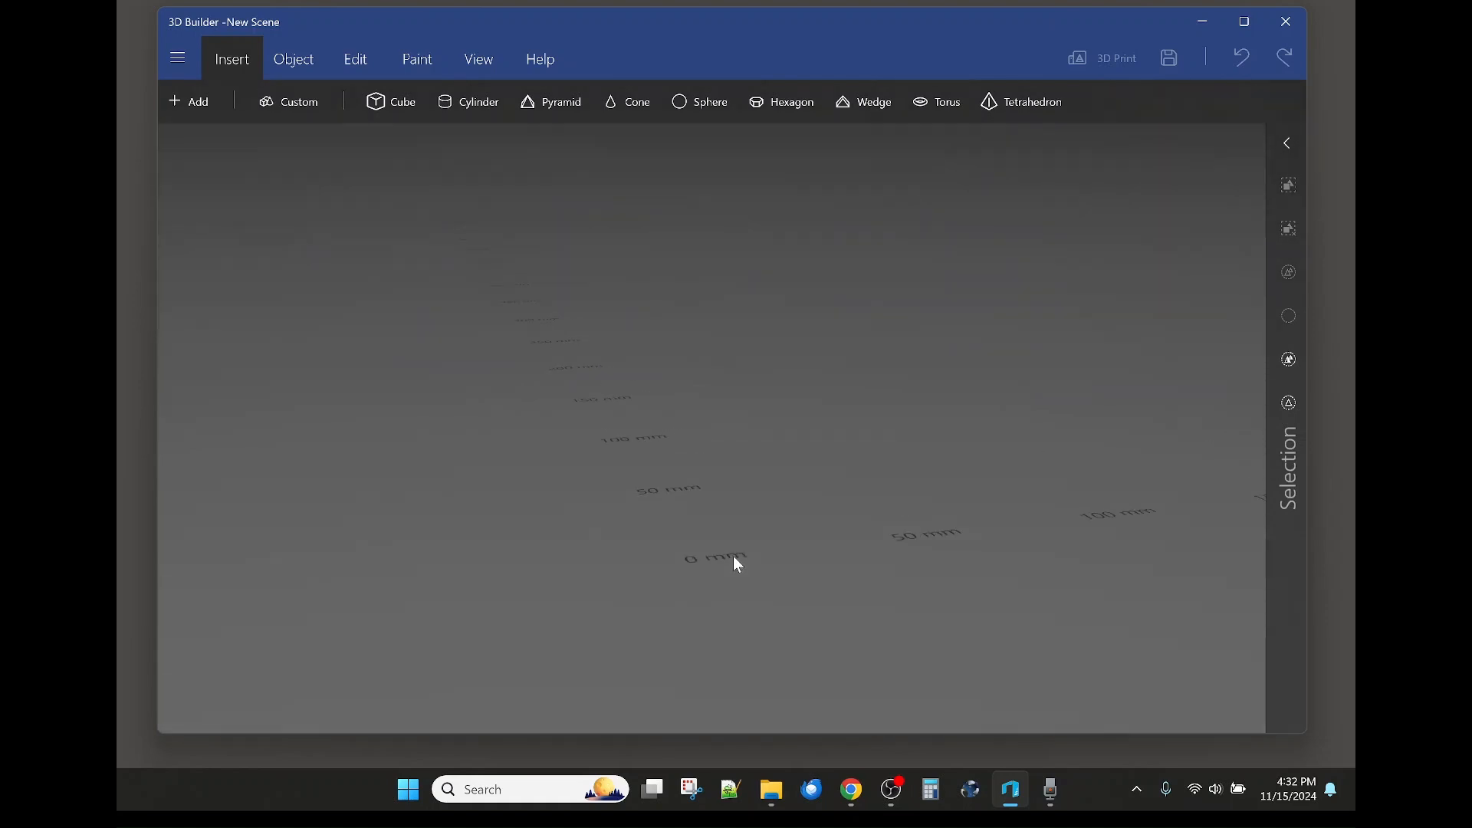
{"action": "scroll", "coordinate": [733, 565], "scroll_direction": "down", "scroll_amount": 5}
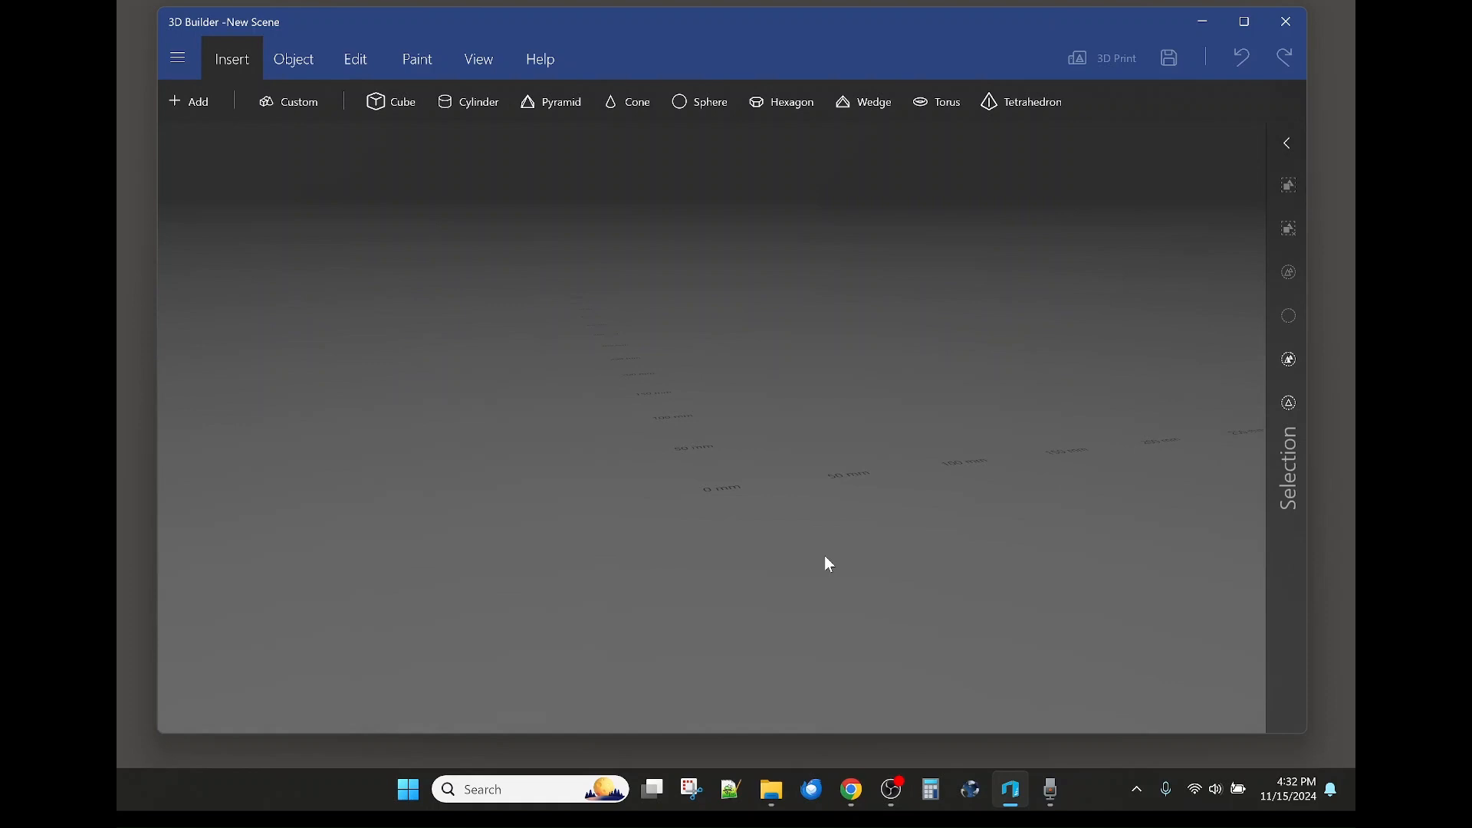
{"action": "scroll", "coordinate": [803, 625], "scroll_direction": "up", "scroll_amount": 3}
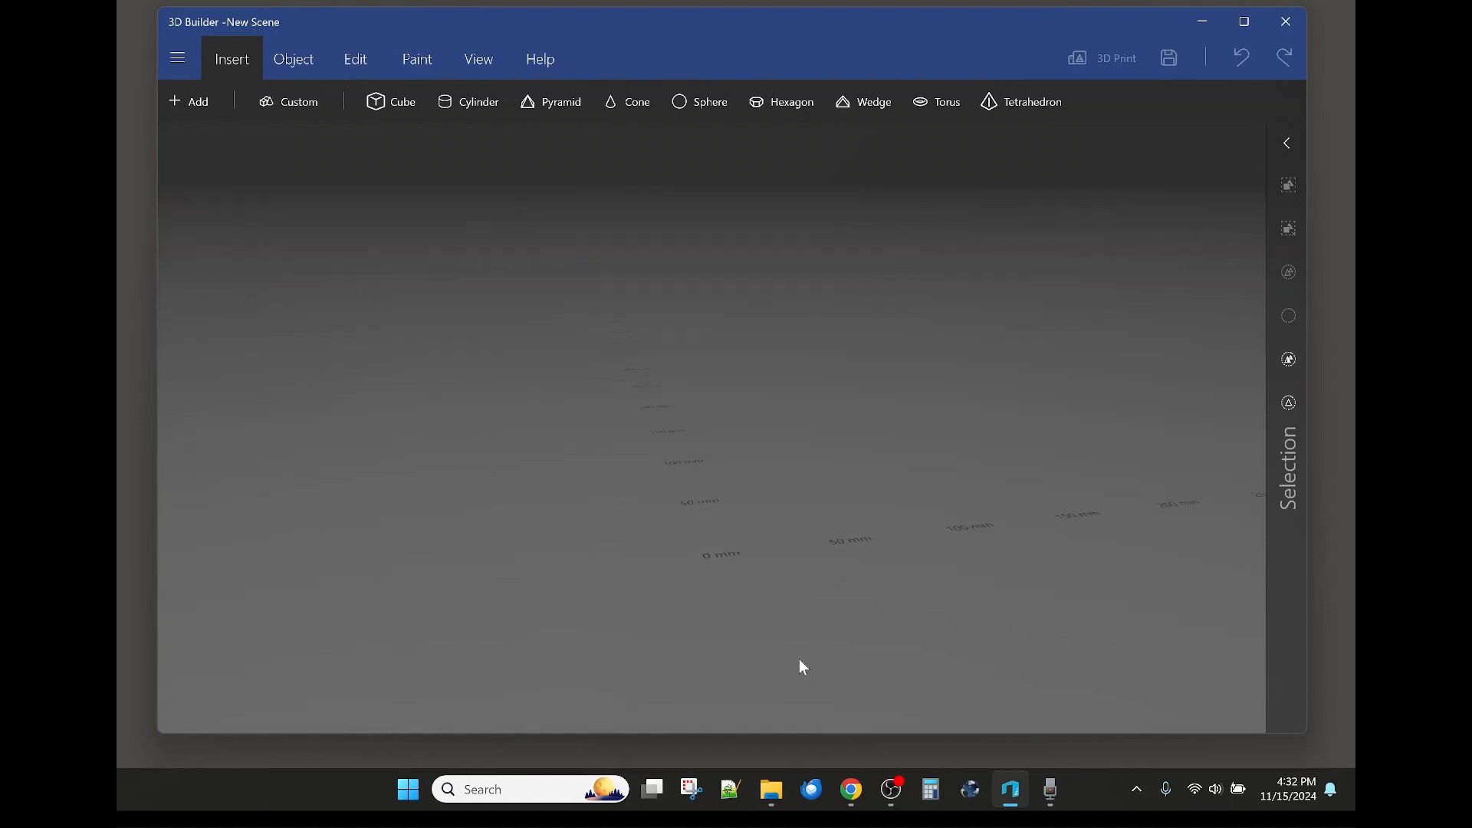
{"action": "left_click_drag", "start_coordinate": [755, 659], "coordinate": [750, 664]}
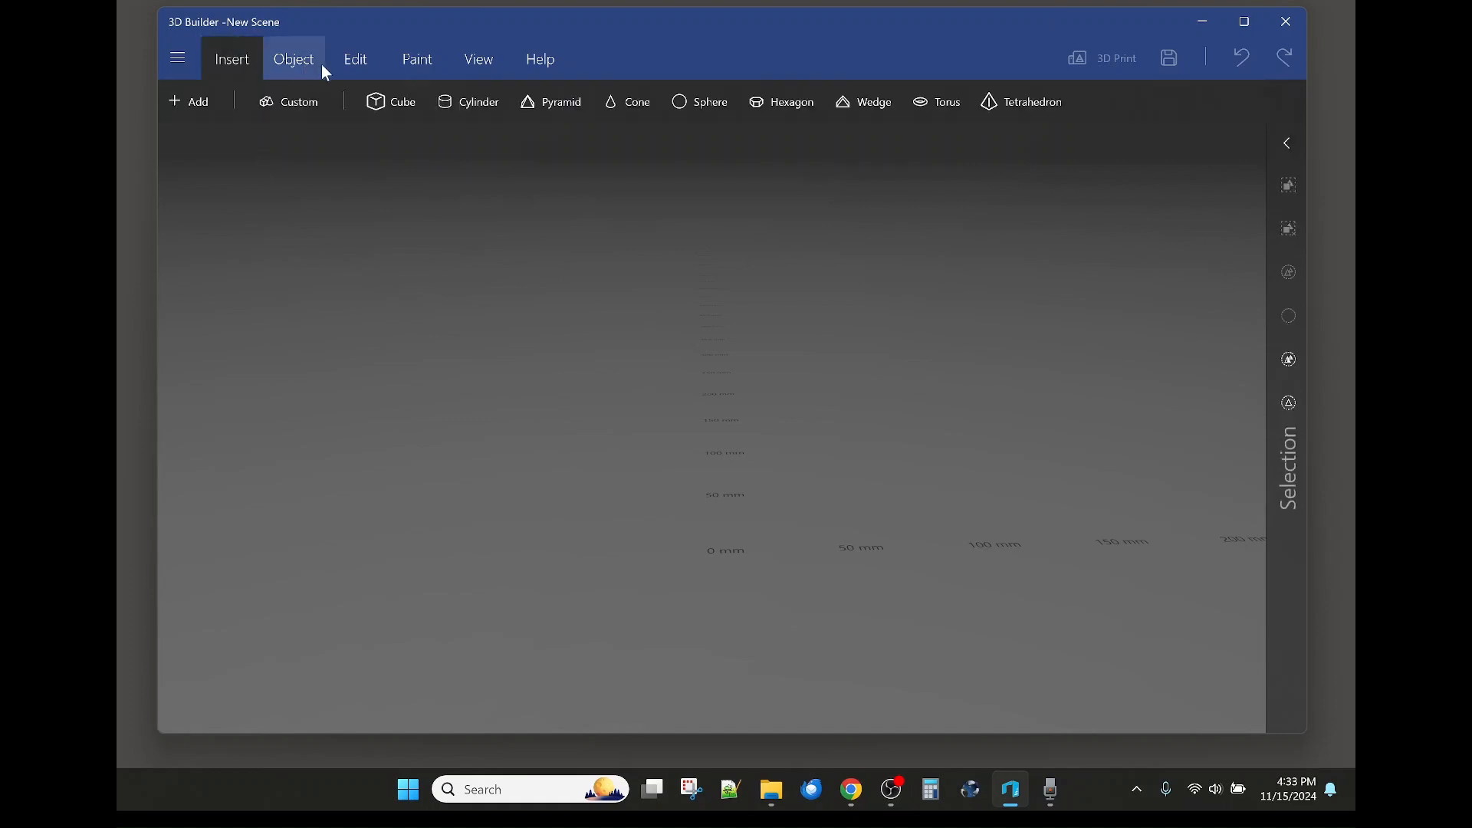
Insert a cube and move it along the X axis to about 4.64 mm
{"action": "left_click", "coordinate": [404, 112]}
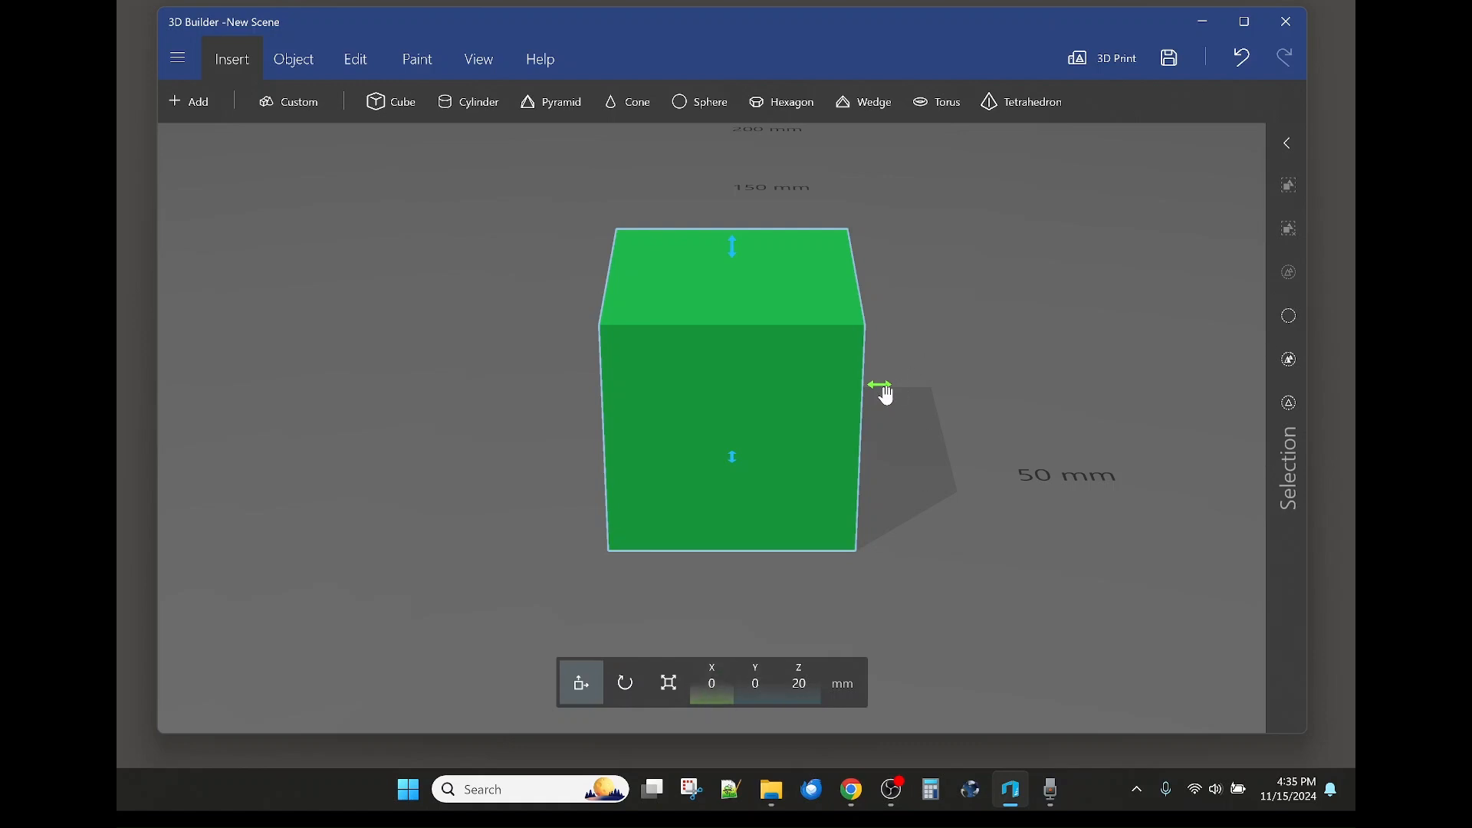
{"action": "mouse_move", "coordinate": [886, 393]}
{"action": "left_mouse_down"}
{"action": "mouse_move", "coordinate": [999, 387]}
{"action": "mouse_move", "coordinate": [742, 411]}
{"action": "mouse_move", "coordinate": [785, 398]}
{"action": "mouse_move", "coordinate": [887, 412]}
{"action": "left_mouse_up"}
{"action": "mouse_move", "coordinate": [1038, 613]}
{"action": "left_mouse_down"}
{"action": "mouse_move", "coordinate": [982, 614]}
{"action": "mouse_move", "coordinate": [1067, 608]}
{"action": "mouse_move", "coordinate": [1047, 480]}
{"action": "mouse_move", "coordinate": [1051, 591]}
{"action": "mouse_move", "coordinate": [976, 611]}
{"action": "mouse_move", "coordinate": [1055, 608]}
{"action": "mouse_move", "coordinate": [1043, 593]}
{"action": "left_mouse_up"}
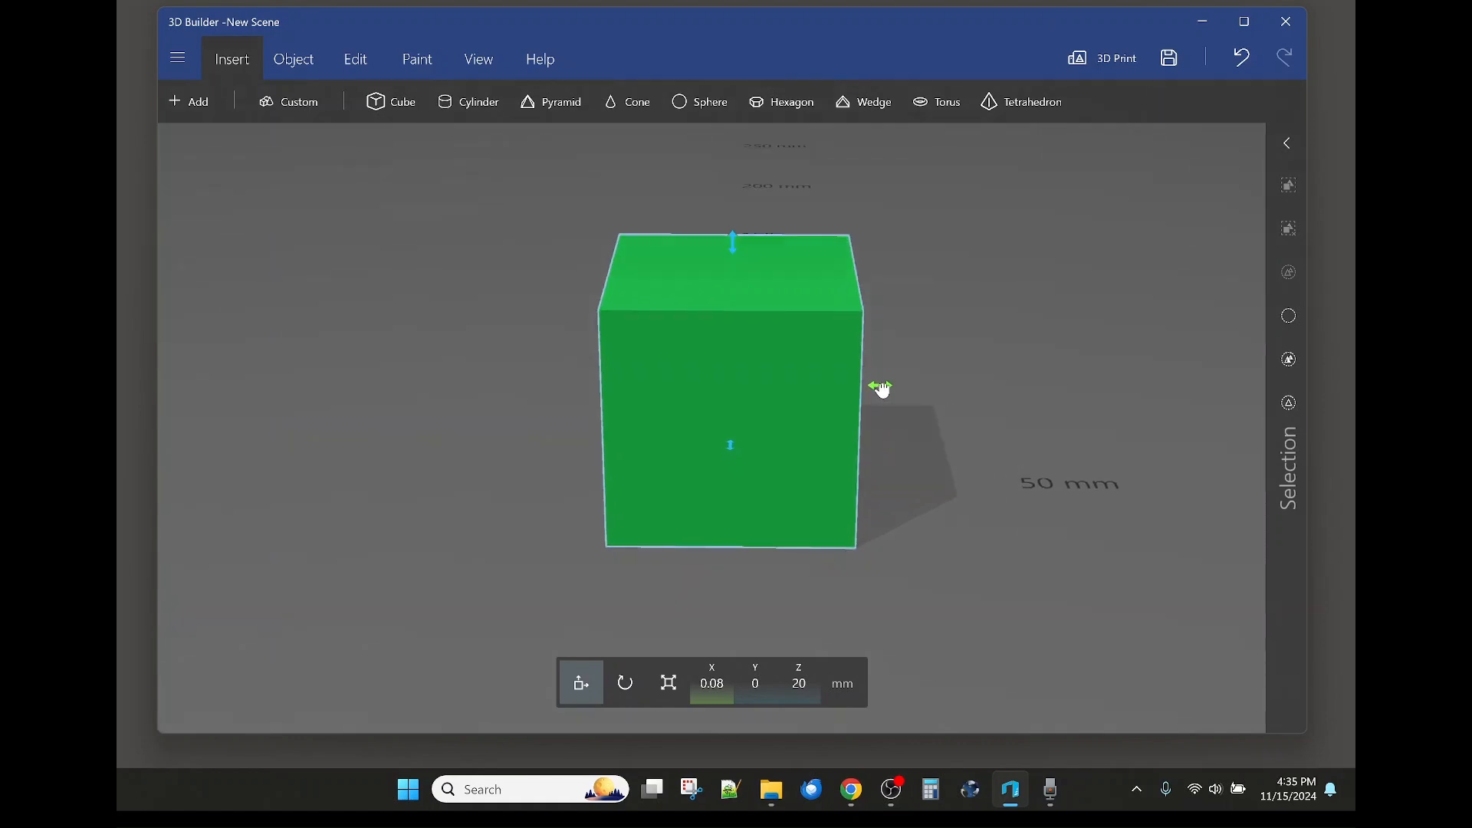
{"action": "mouse_move", "coordinate": [883, 390]}
{"action": "left_mouse_down"}
{"action": "mouse_move", "coordinate": [1051, 391]}
{"action": "mouse_move", "coordinate": [641, 392]}
{"action": "mouse_move", "coordinate": [911, 394]}
{"action": "left_mouse_up"}
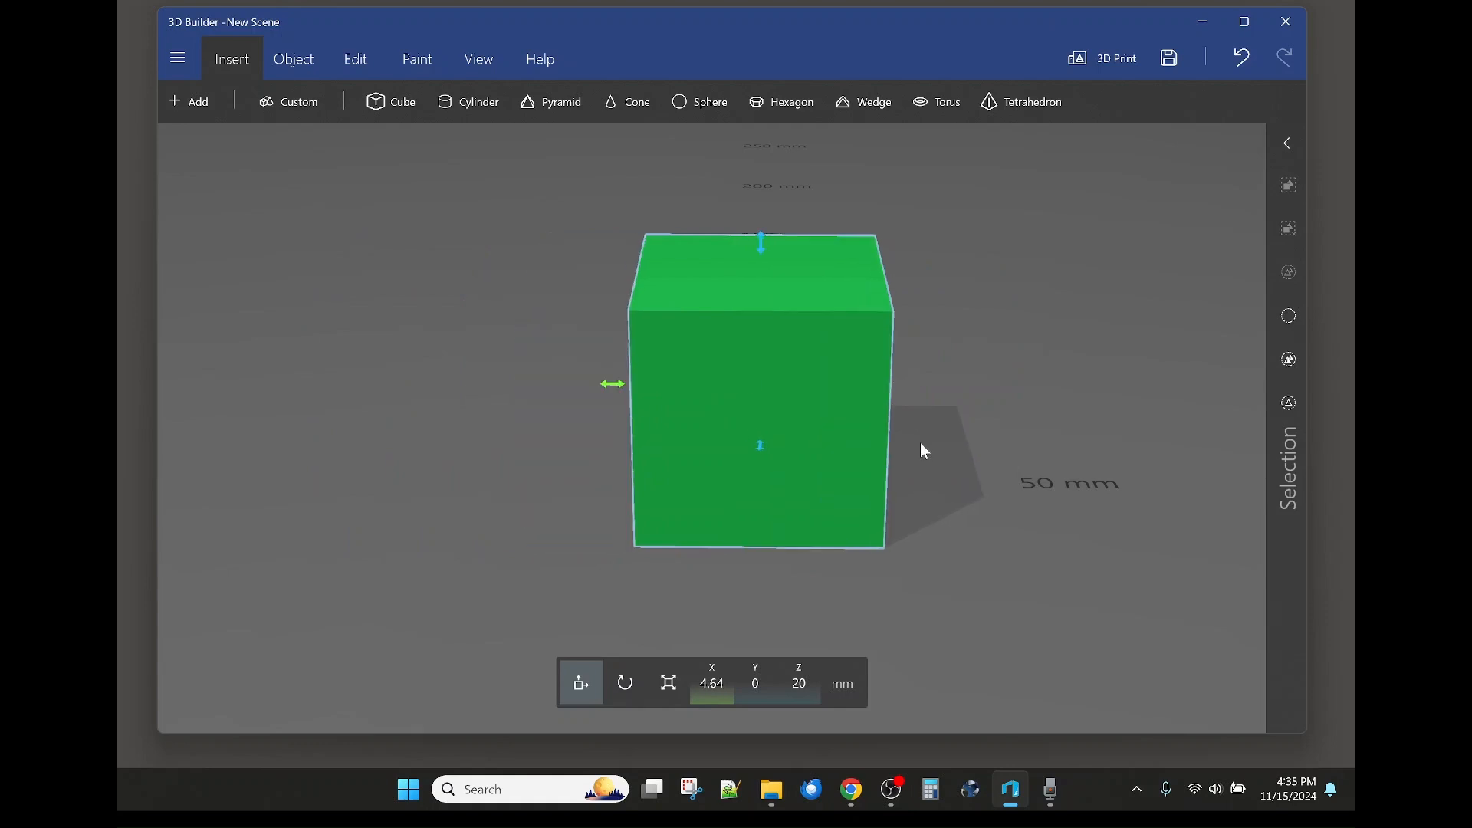
Move the cube along all three axes to about X 1.98, Y -9.07 and Z 20 mm
{"action": "left_click_drag", "start_coordinate": [766, 246], "coordinate": [791, 191]}
{"action": "left_click_drag", "start_coordinate": [761, 390], "coordinate": [742, 447]}
{"action": "left_click_drag", "start_coordinate": [572, 384], "coordinate": [600, 397]}
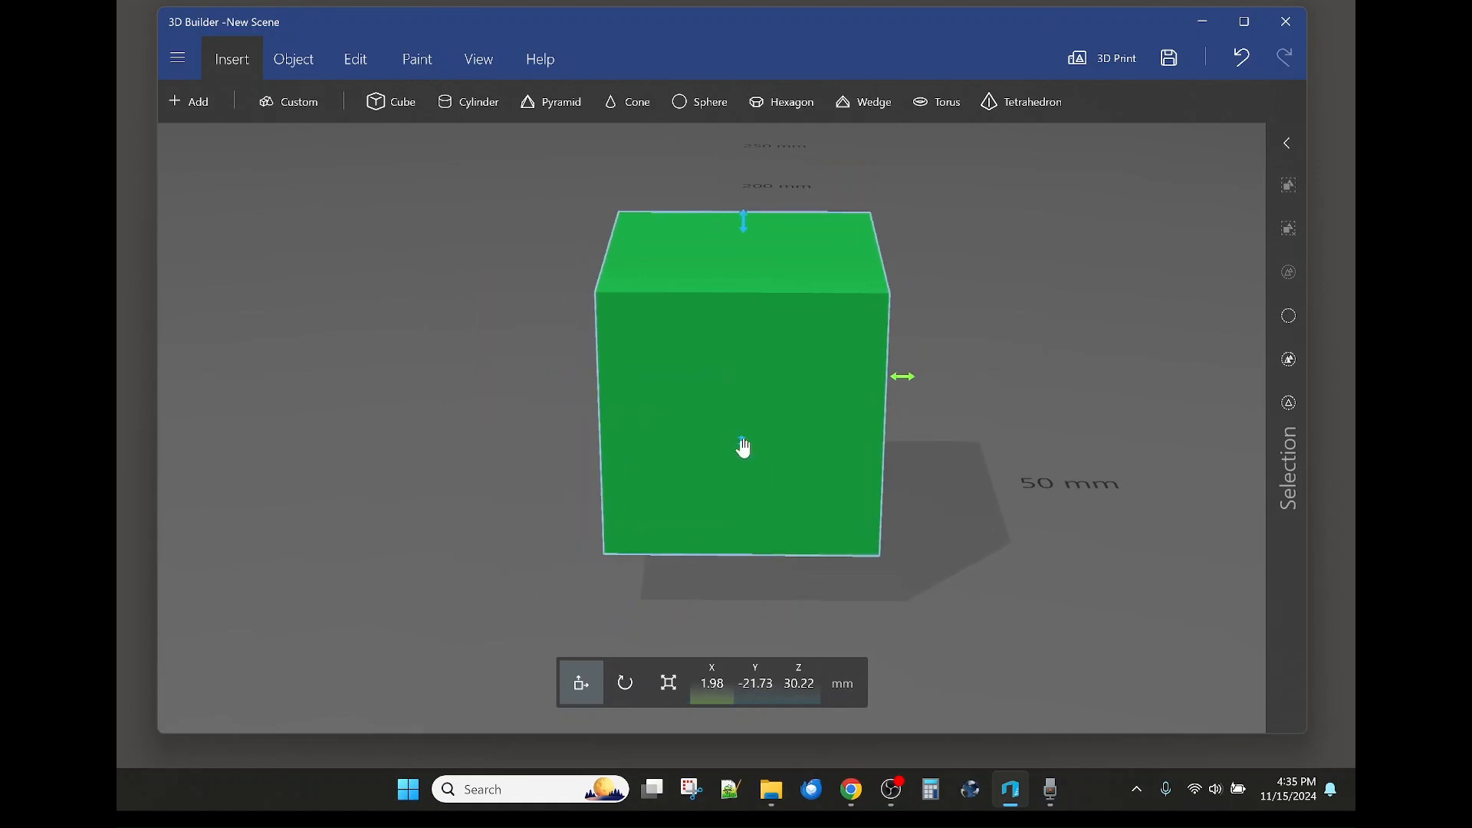
{"action": "left_click_drag", "start_coordinate": [744, 449], "coordinate": [743, 407]}
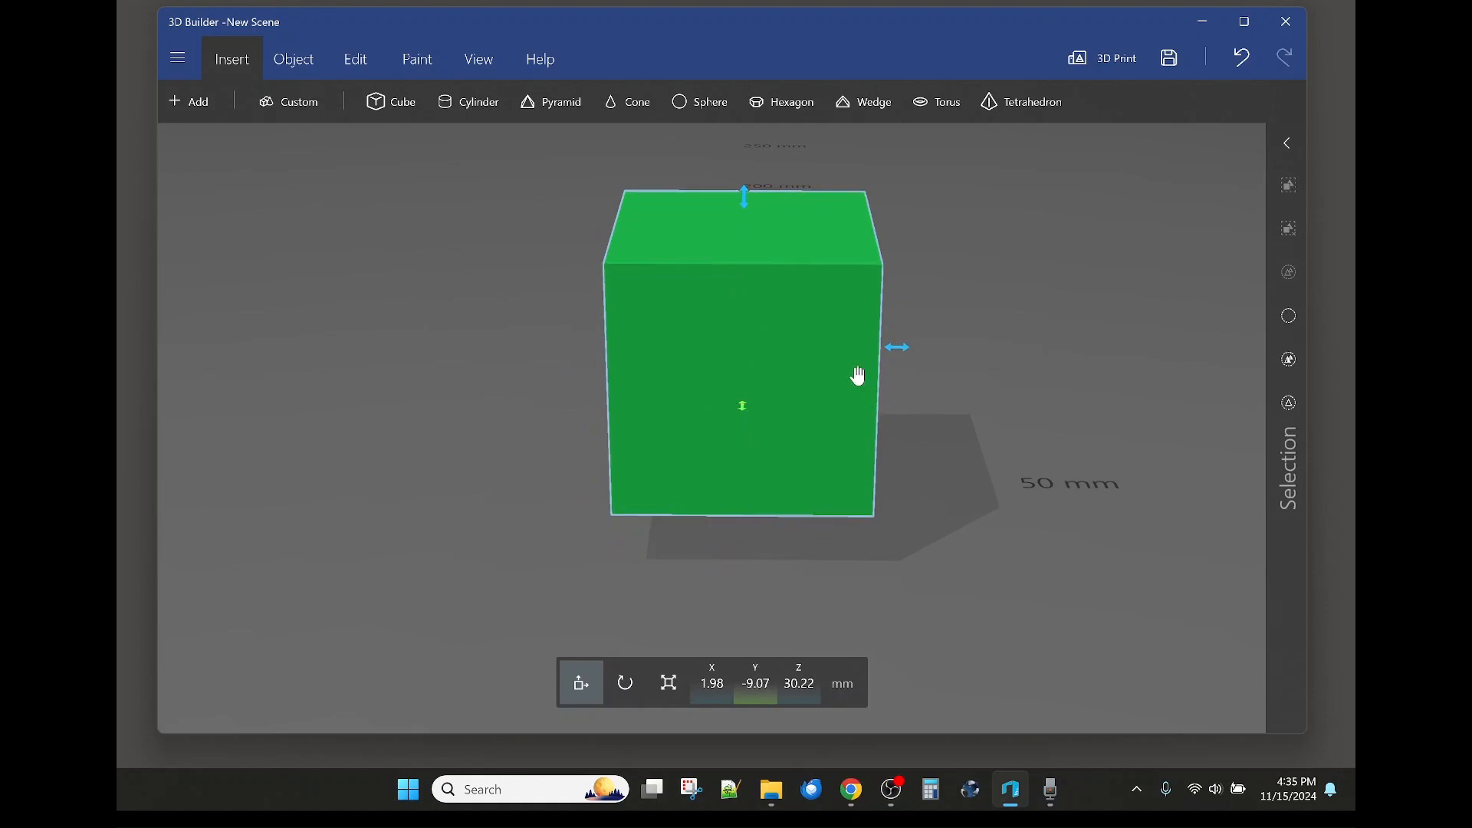
{"action": "left_click_drag", "start_coordinate": [739, 180], "coordinate": [748, 277]}
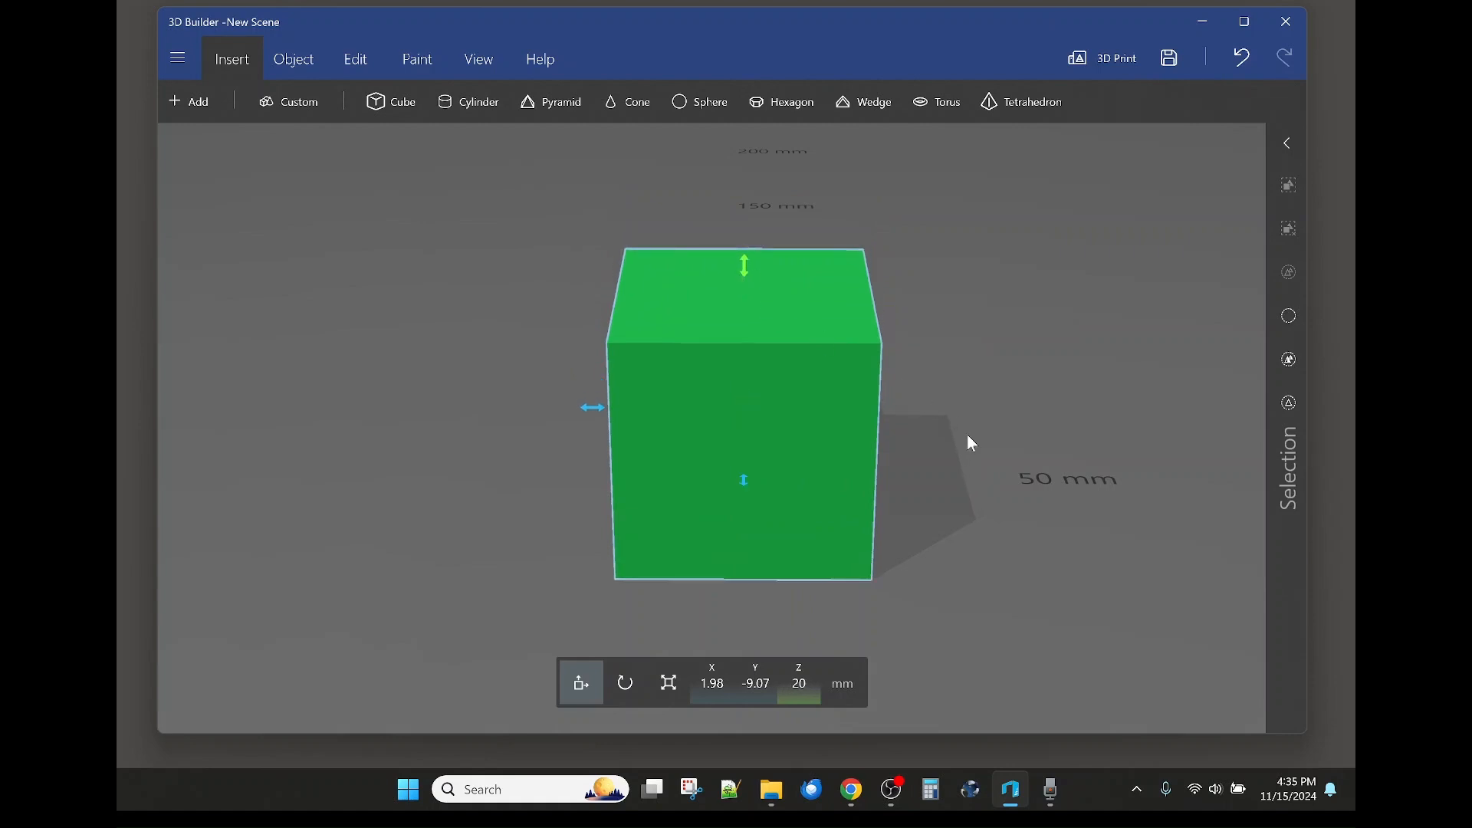
Set the cube's Z position to exactly 25 mm
{"action": "left_click", "coordinate": [809, 694]}
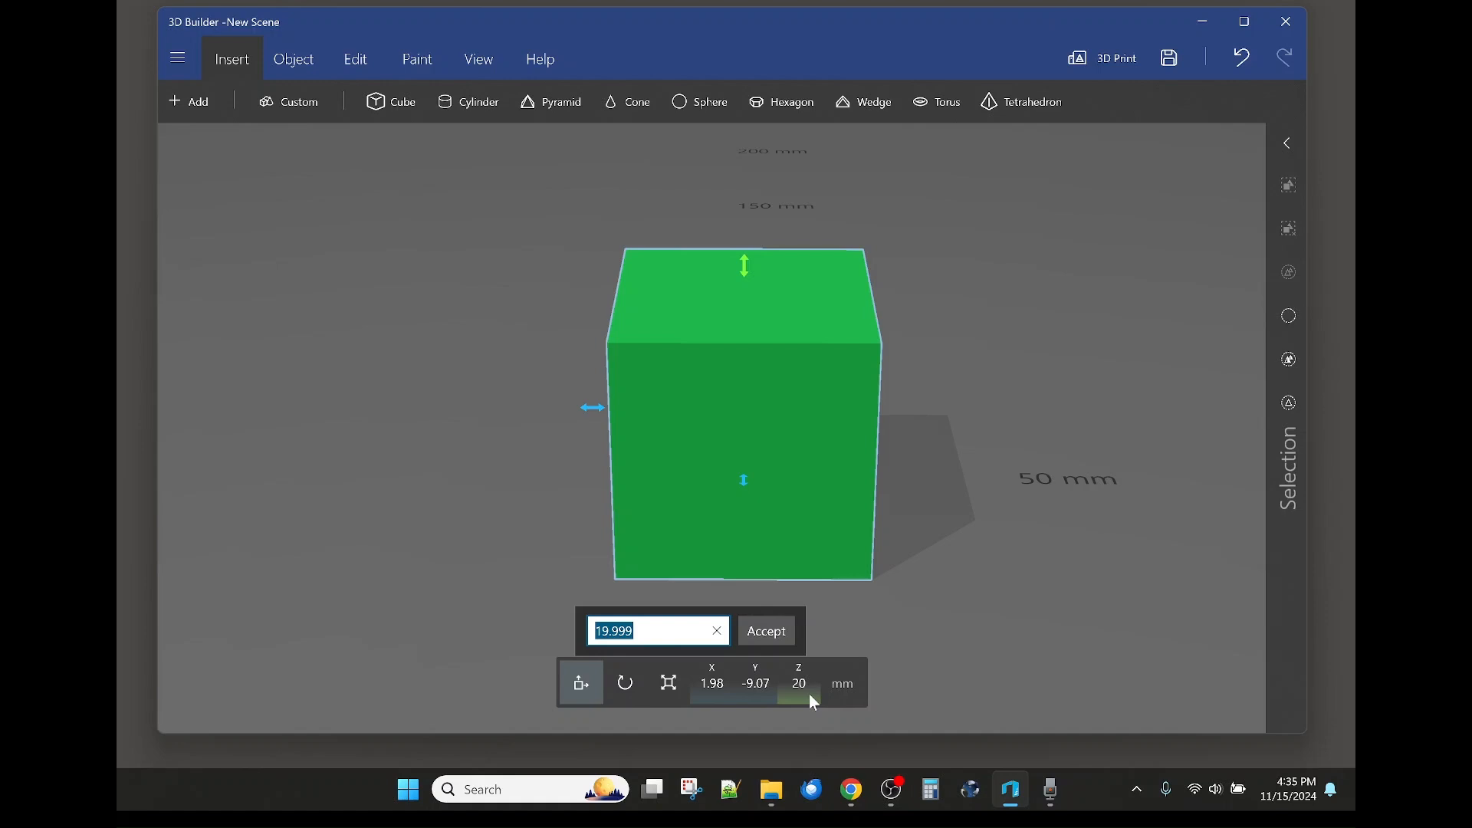
{"action": "type", "text": "25"}
{"action": "left_click", "coordinate": [779, 637]}
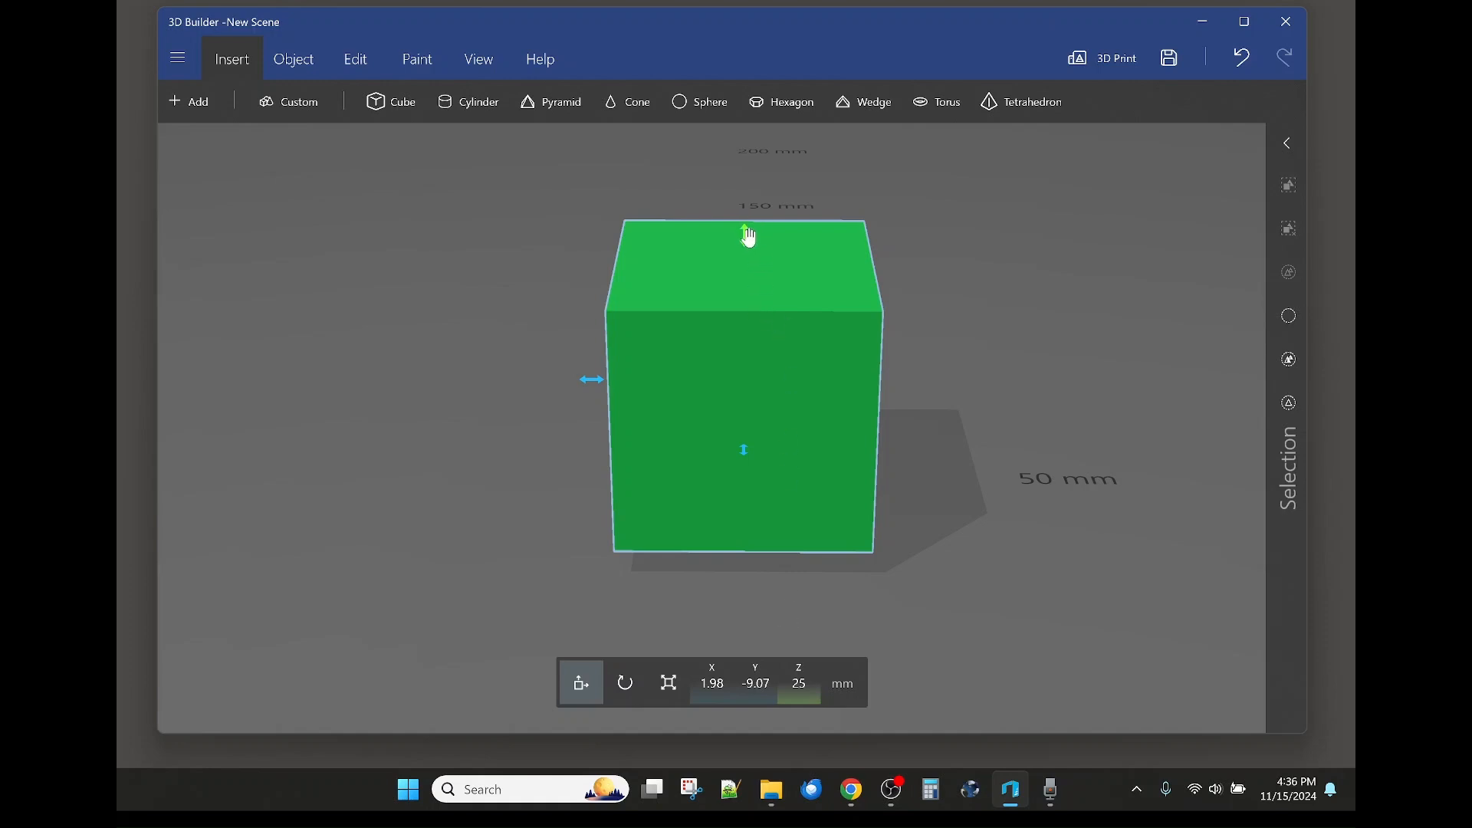
Raise the cube to about Z 34.27 mm and lower it back onto the build plane at Z 20 mm
{"action": "left_click_drag", "start_coordinate": [749, 238], "coordinate": [749, 181]}
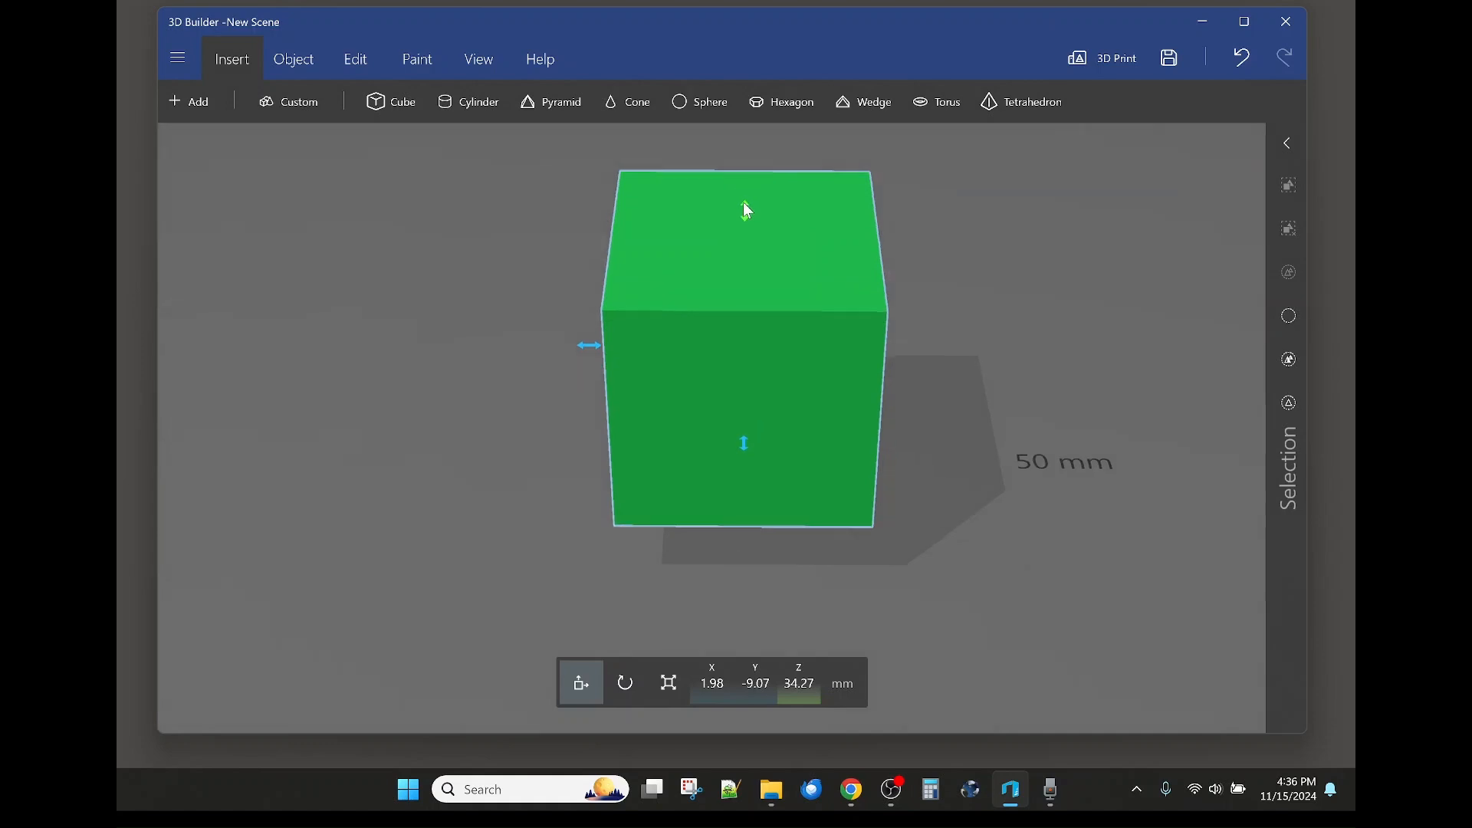
{"action": "left_click_drag", "start_coordinate": [744, 180], "coordinate": [744, 271]}
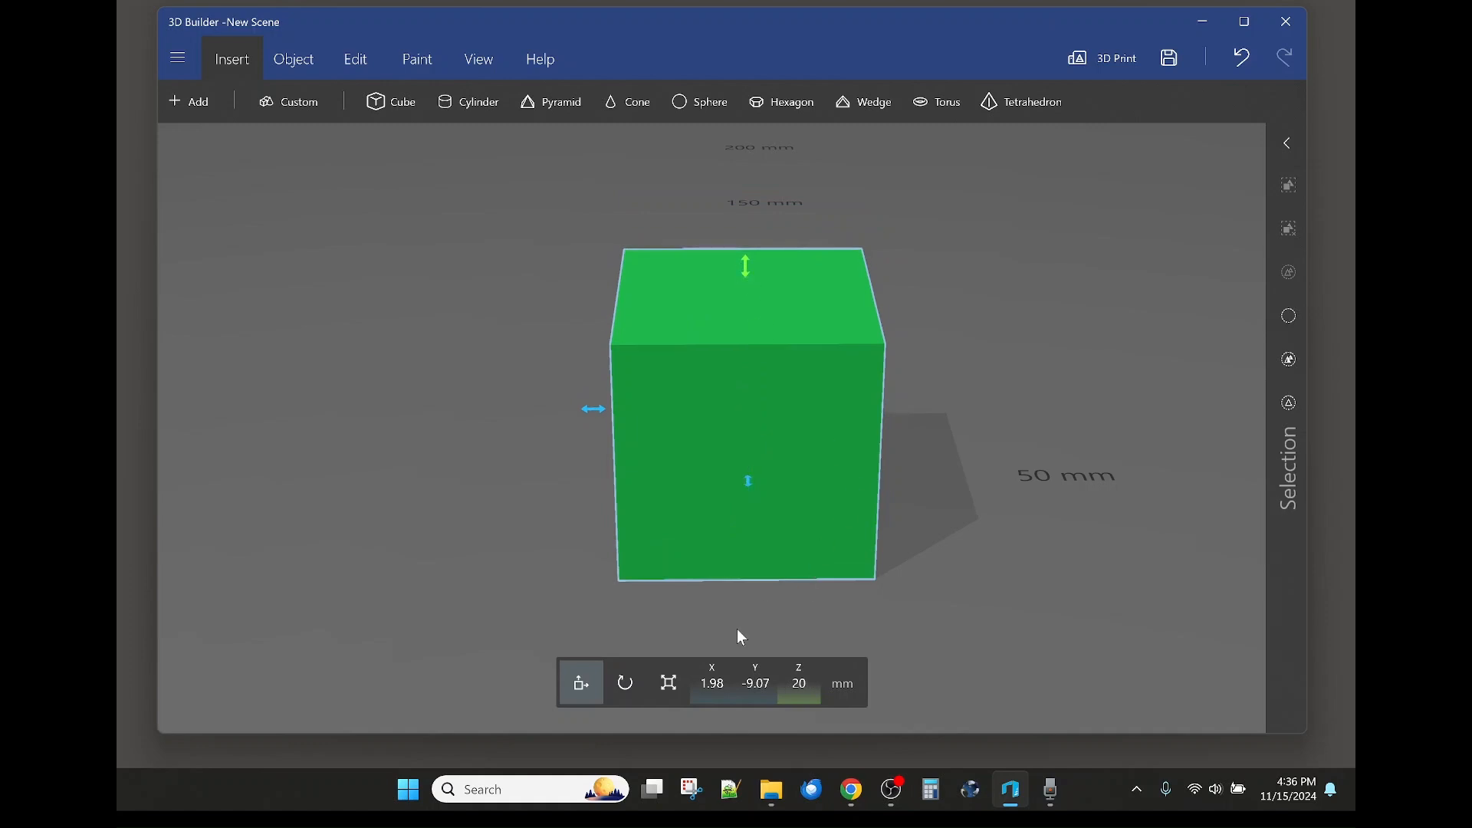
Rotate the cube freehand about its vertical axis to a yaw of about -26.94 degrees
{"action": "left_click", "coordinate": [626, 684]}
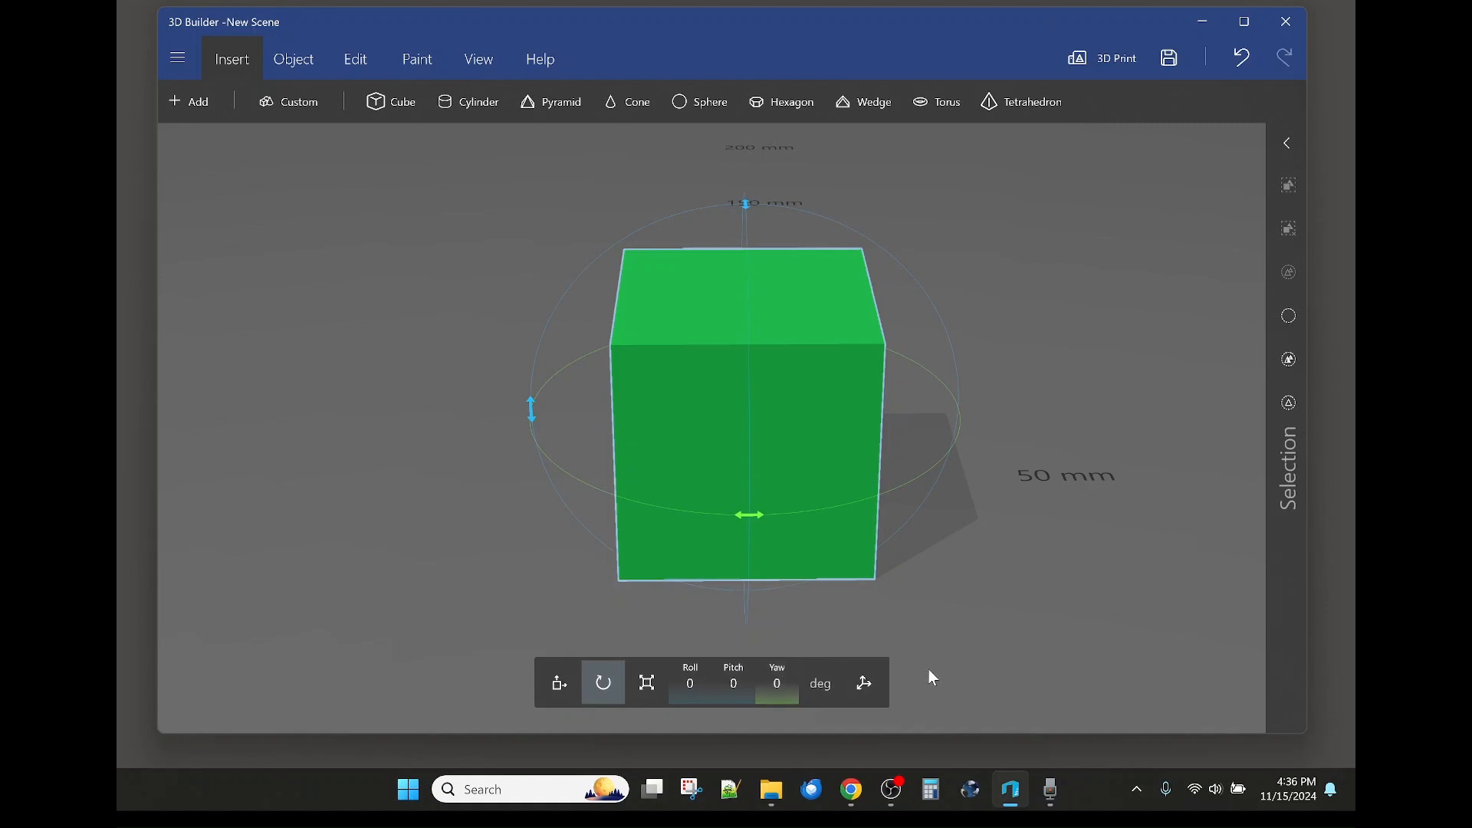
{"action": "left_click", "coordinate": [690, 685]}
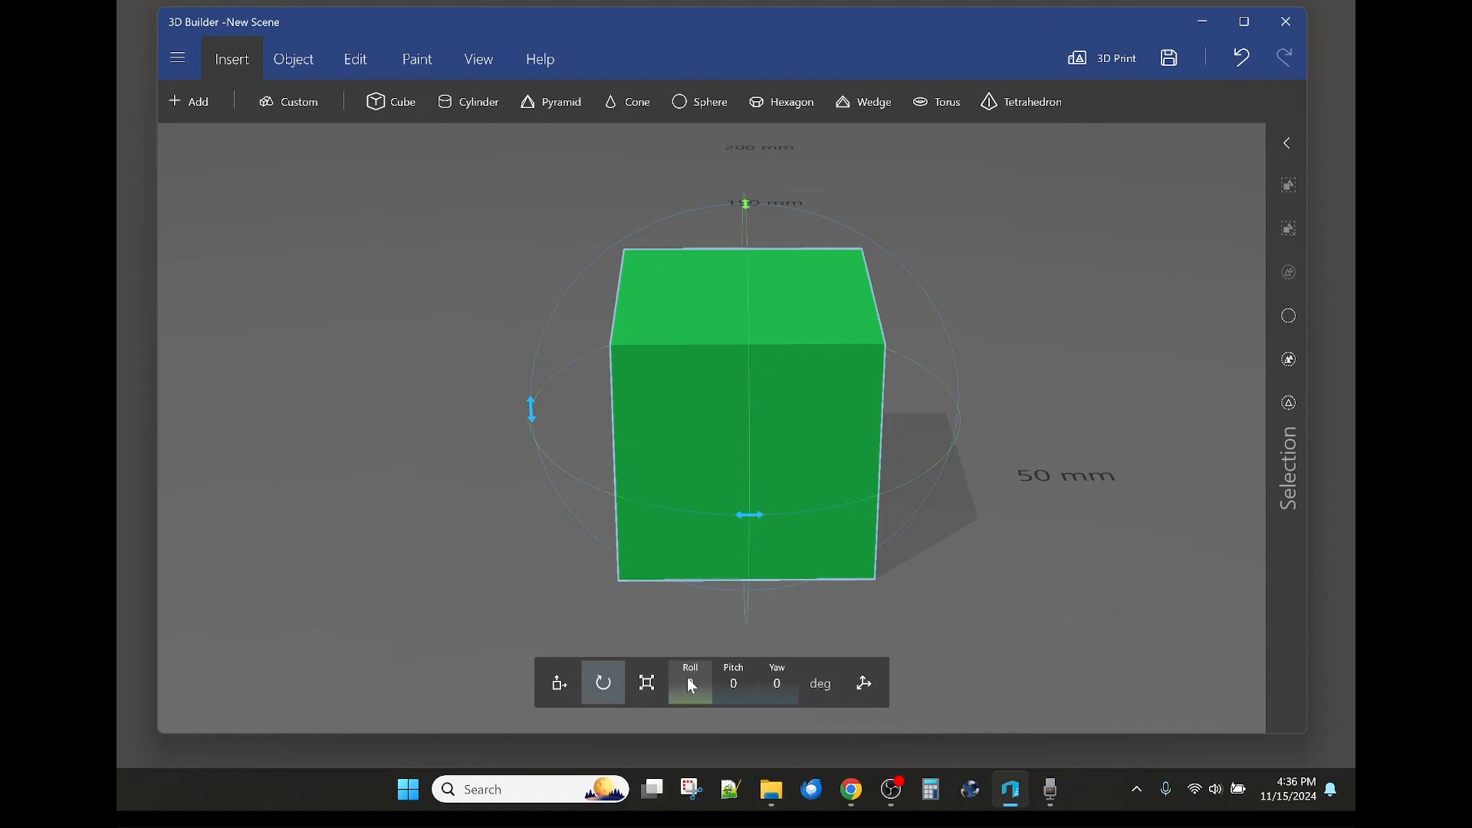
{"action": "left_click", "coordinate": [734, 689]}
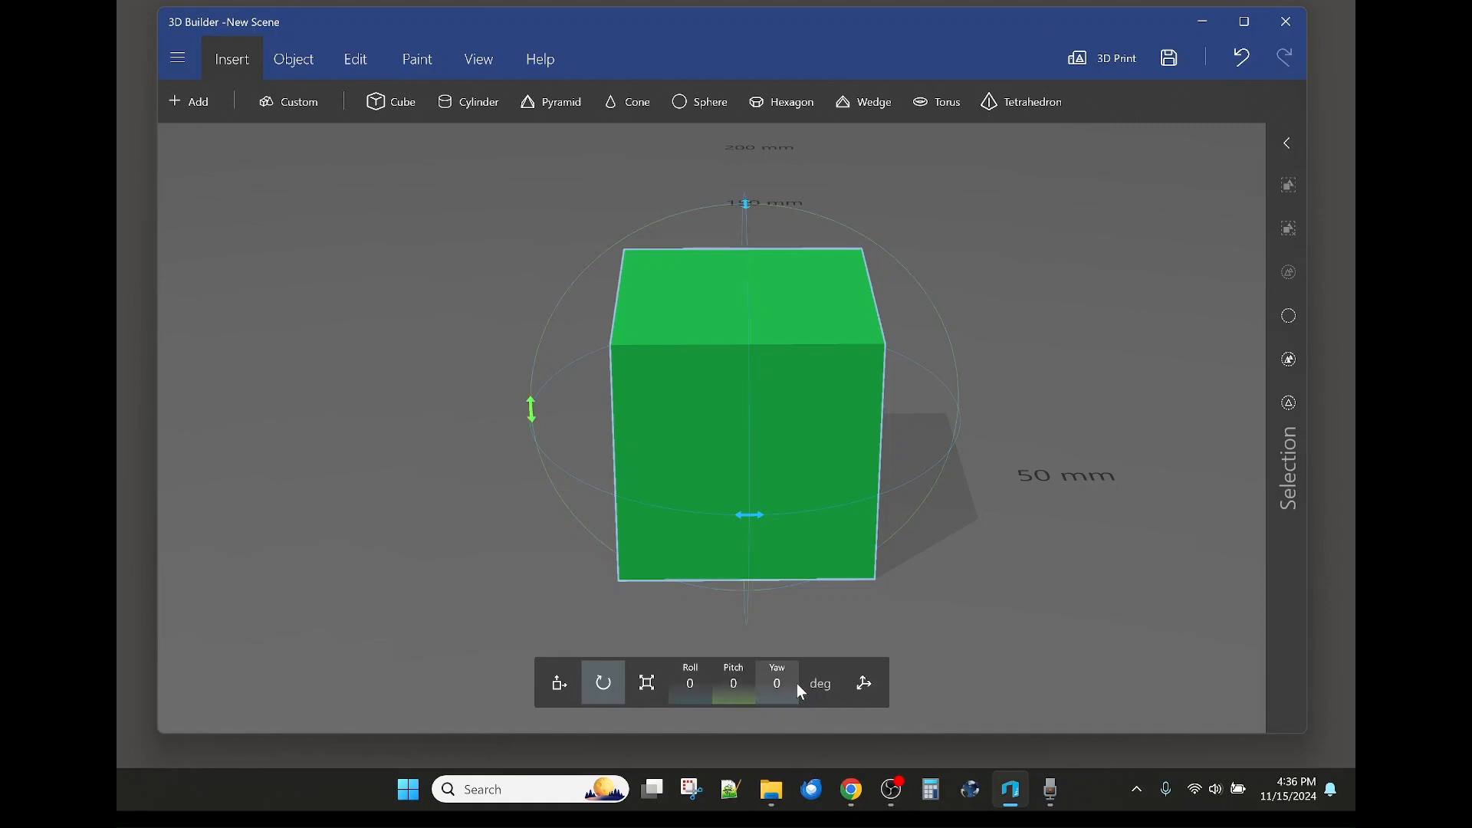
{"action": "left_click", "coordinate": [777, 690]}
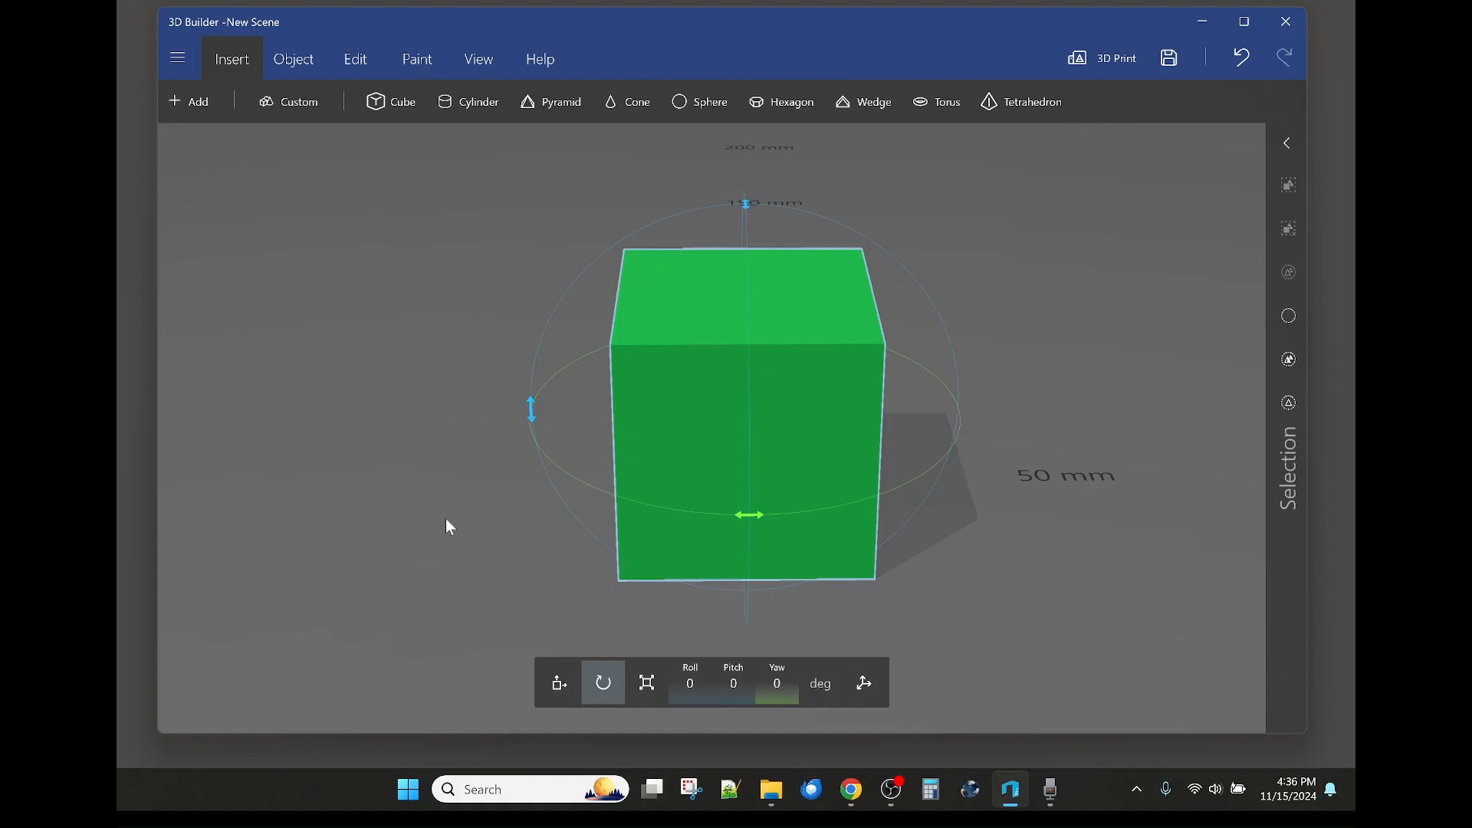
{"action": "left_click_drag", "start_coordinate": [446, 522], "coordinate": [579, 517]}
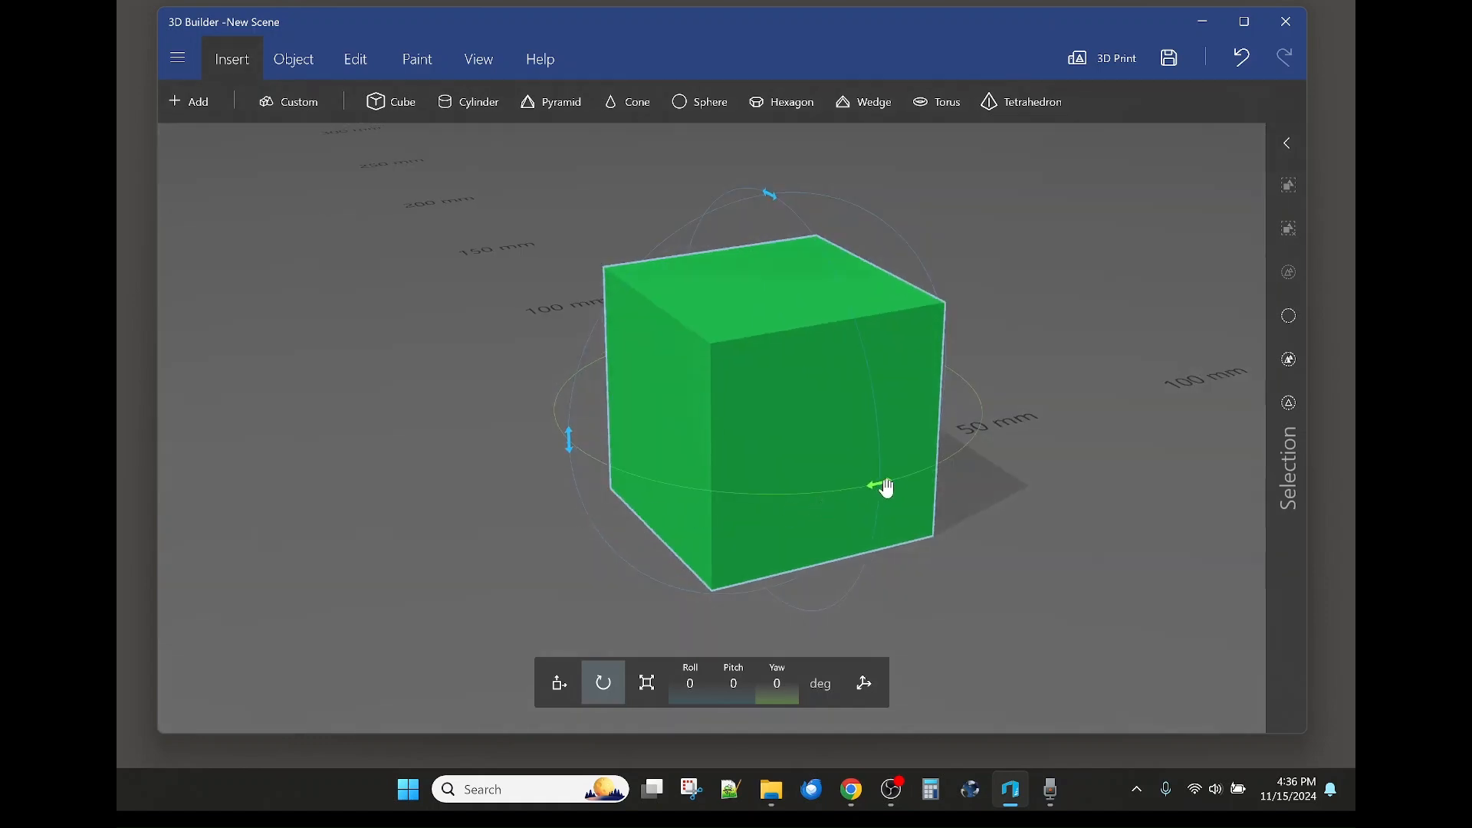
{"action": "mouse_move", "coordinate": [888, 488]}
{"action": "left_mouse_down"}
{"action": "mouse_move", "coordinate": [700, 509]}
{"action": "mouse_move", "coordinate": [770, 510]}
{"action": "mouse_move", "coordinate": [1012, 447]}
{"action": "mouse_move", "coordinate": [869, 491]}
{"action": "left_mouse_up"}
Set the cube's yaw to 0 degrees
{"action": "left_click", "coordinate": [789, 690]}
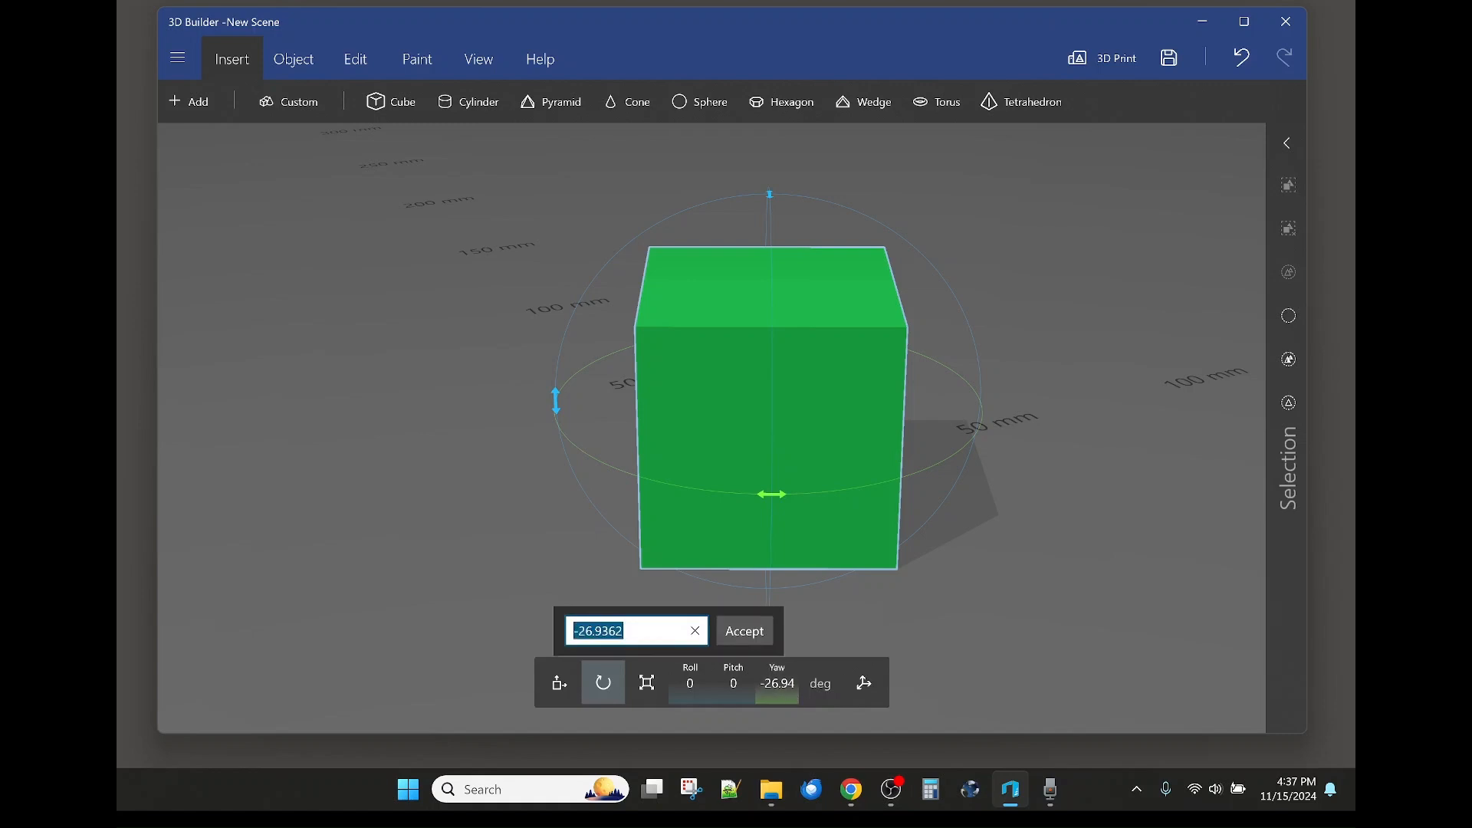
{"action": "type", "text": "0"}
{"action": "left_click", "coordinate": [741, 637]}
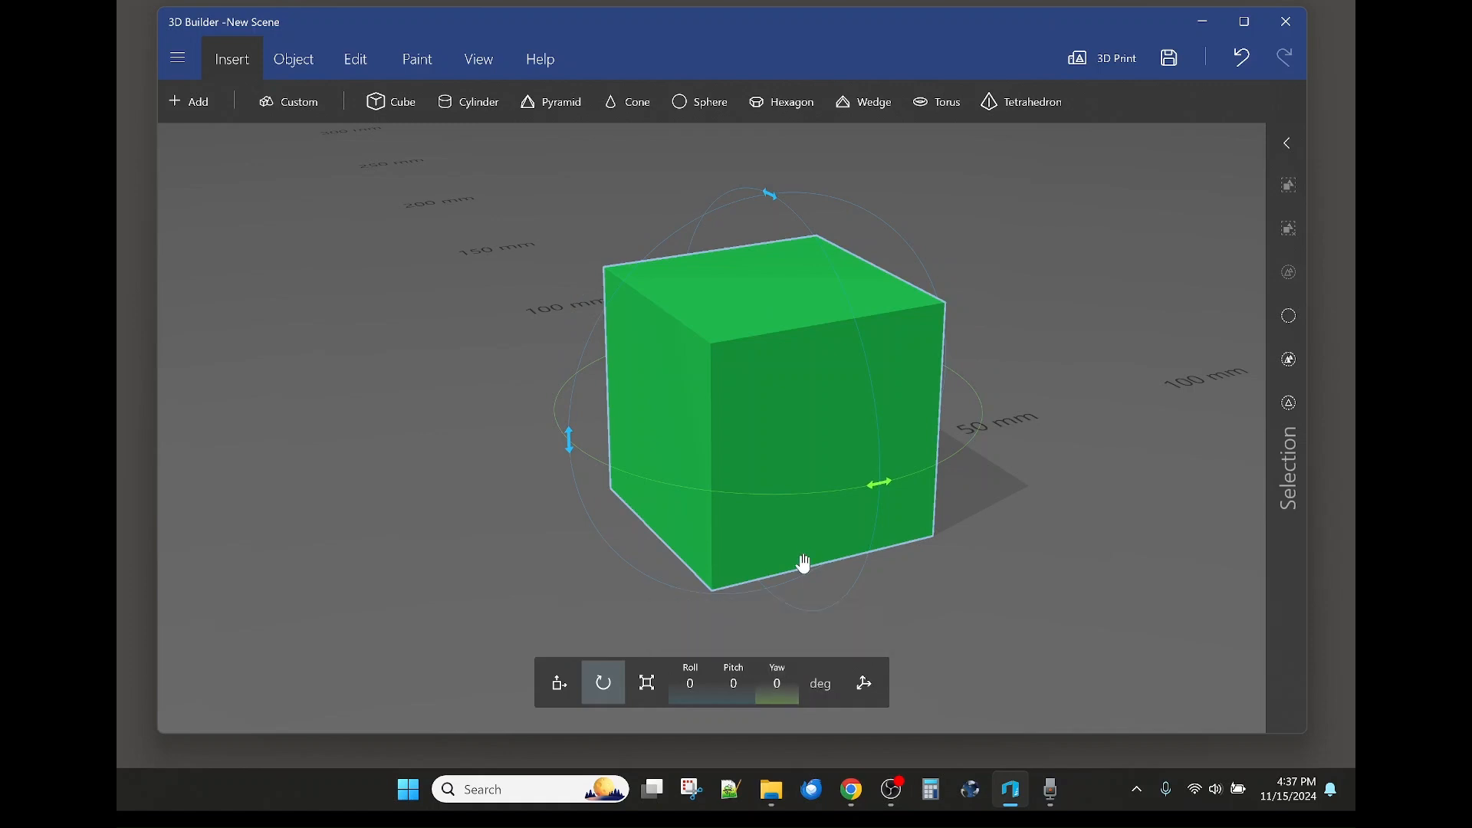
Scale the cube uniformly to about 36.48 mm per side and stretch it along Y to about 75.59 mm
{"action": "left_click", "coordinate": [652, 692]}
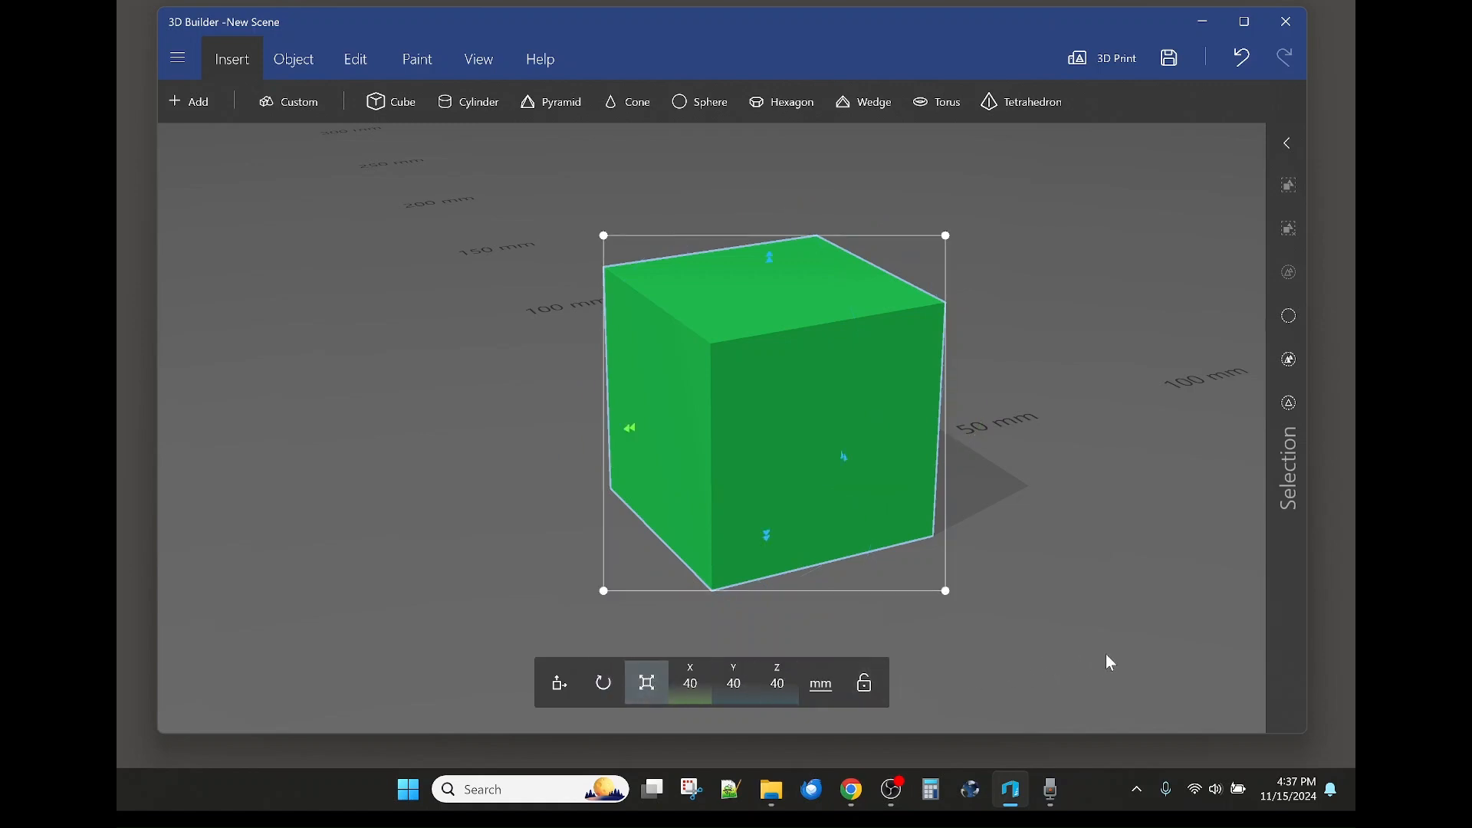
{"action": "right_click_drag", "start_coordinate": [1107, 657], "coordinate": [976, 655]}
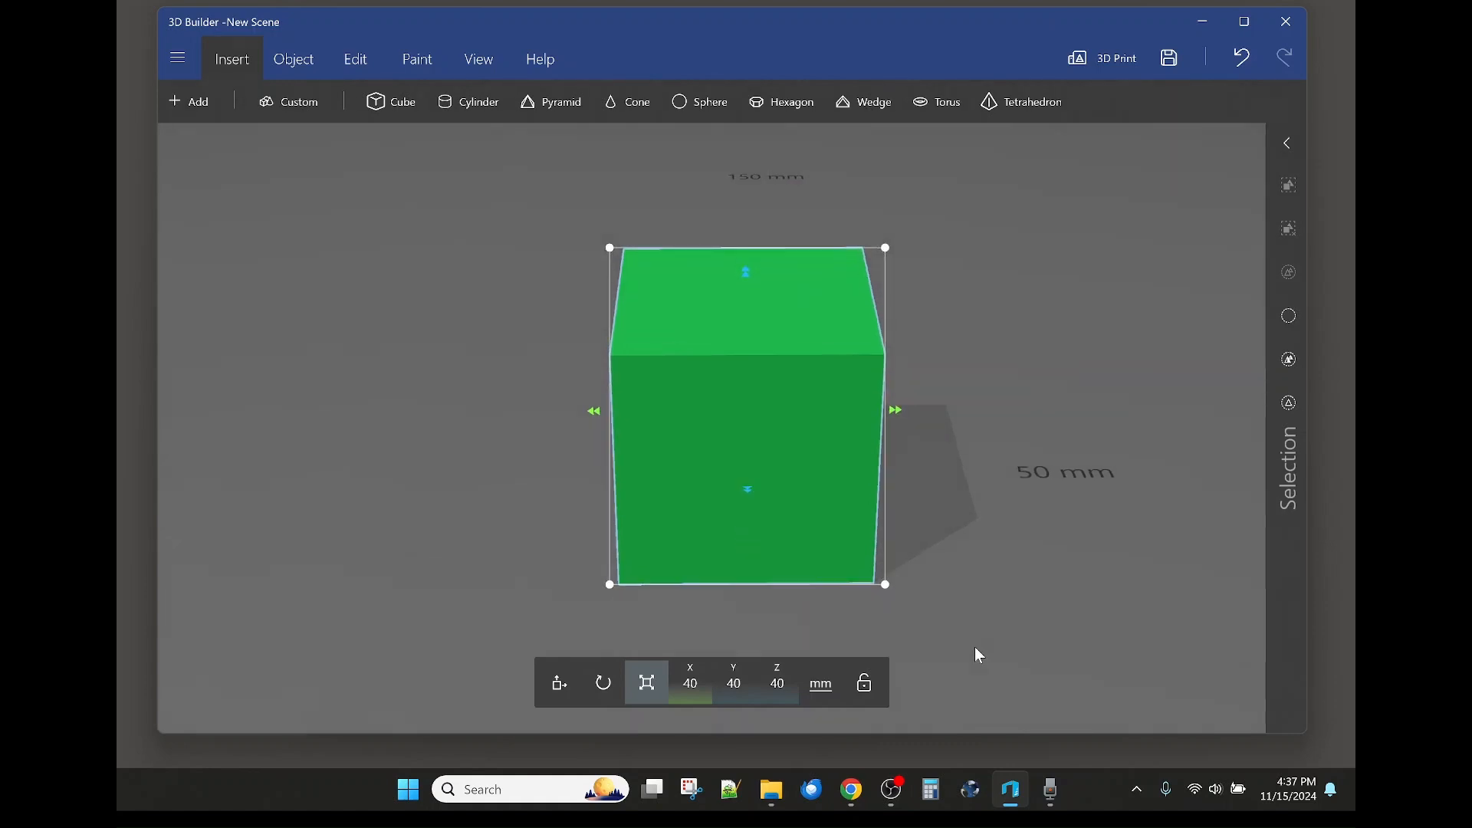
{"action": "right_click_drag", "start_coordinate": [440, 591], "coordinate": [749, 565]}
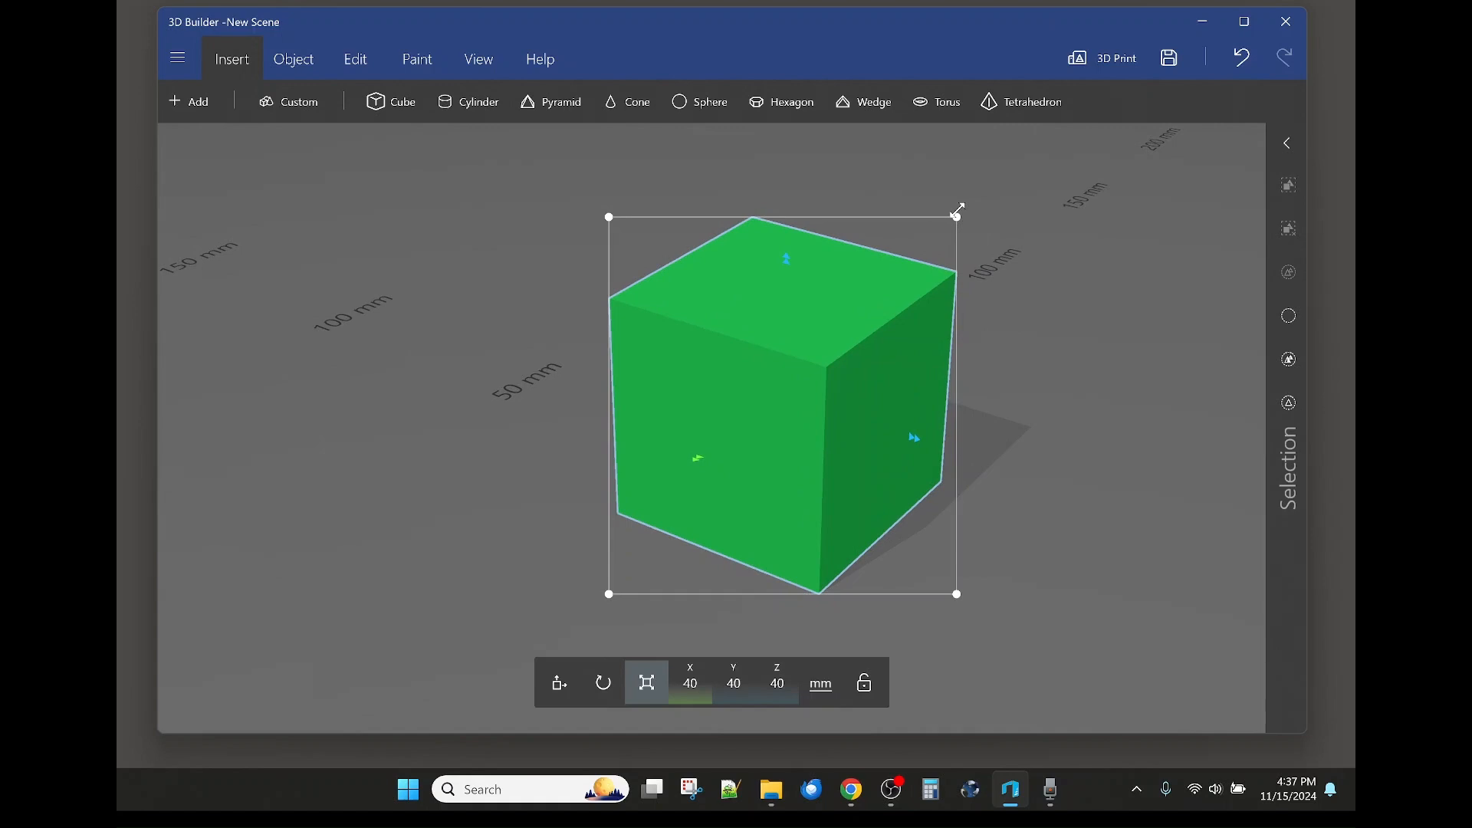
{"action": "left_click_drag", "start_coordinate": [957, 217], "coordinate": [941, 243]}
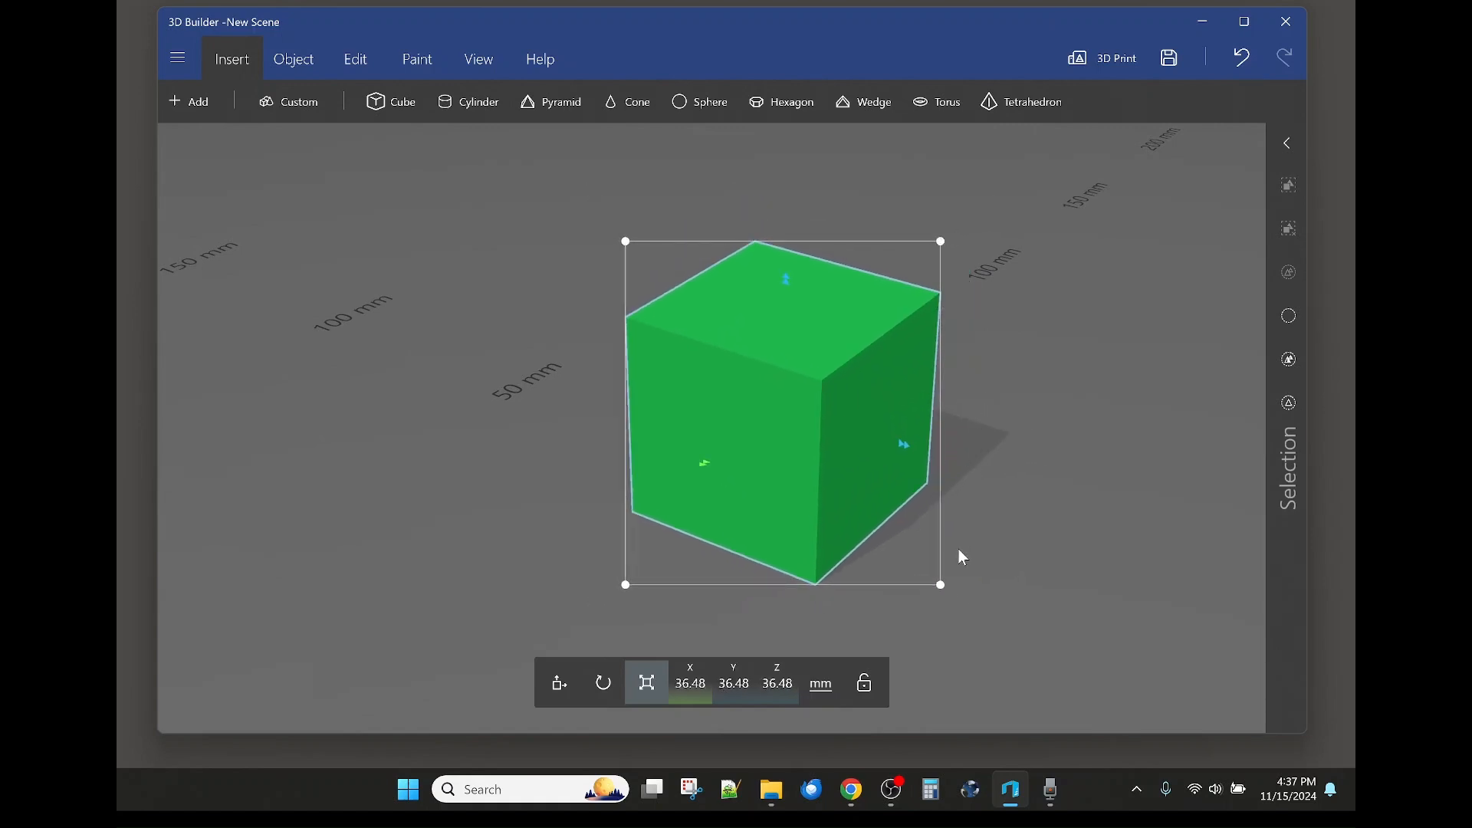
{"action": "left_click_drag", "start_coordinate": [907, 456], "coordinate": [1140, 544]}
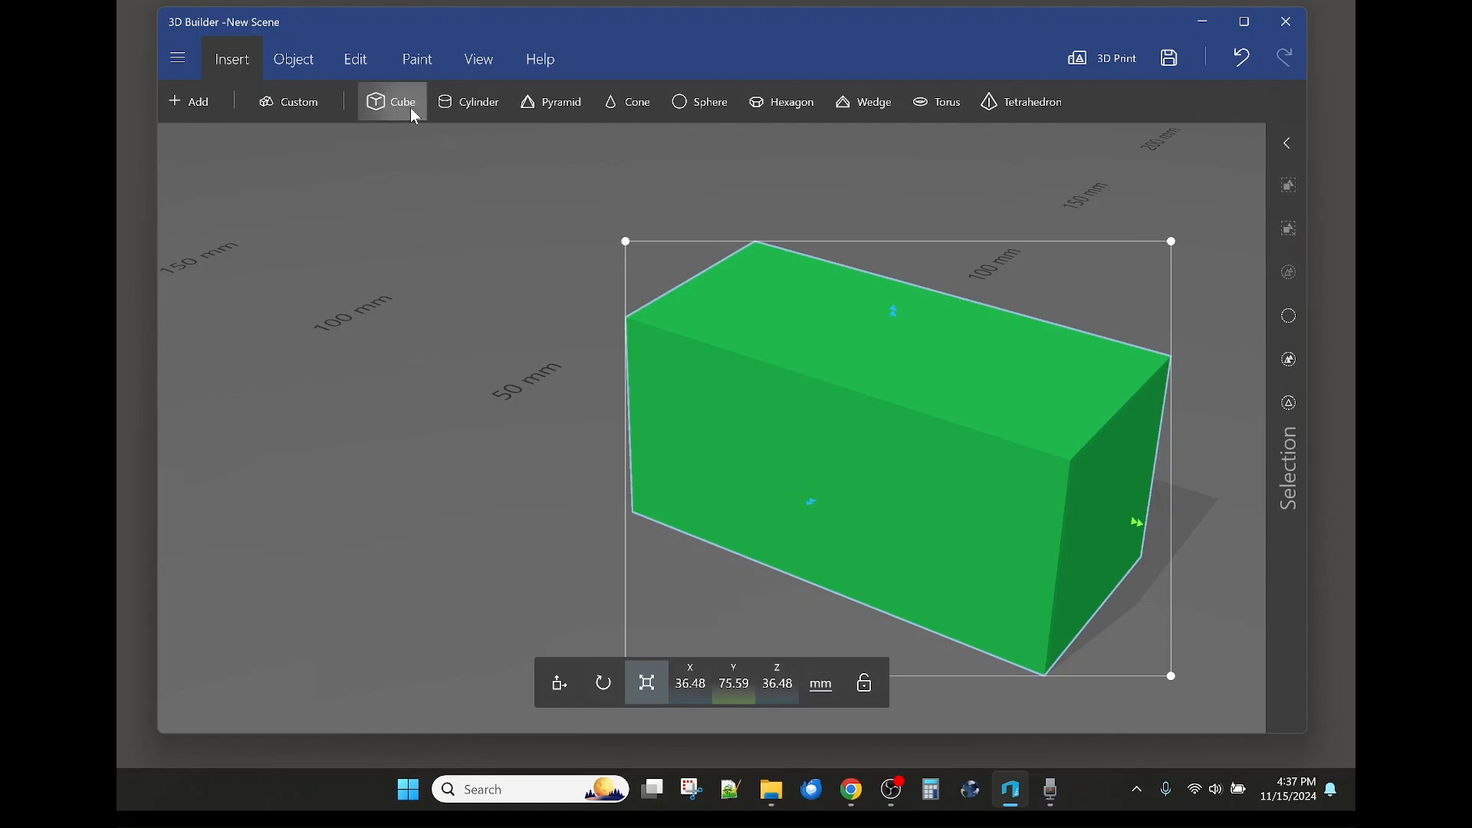
Insert a cylinder and stretch it to about 66.44 mm along X and 41.01 mm along Z
{"action": "left_click", "coordinate": [485, 106]}
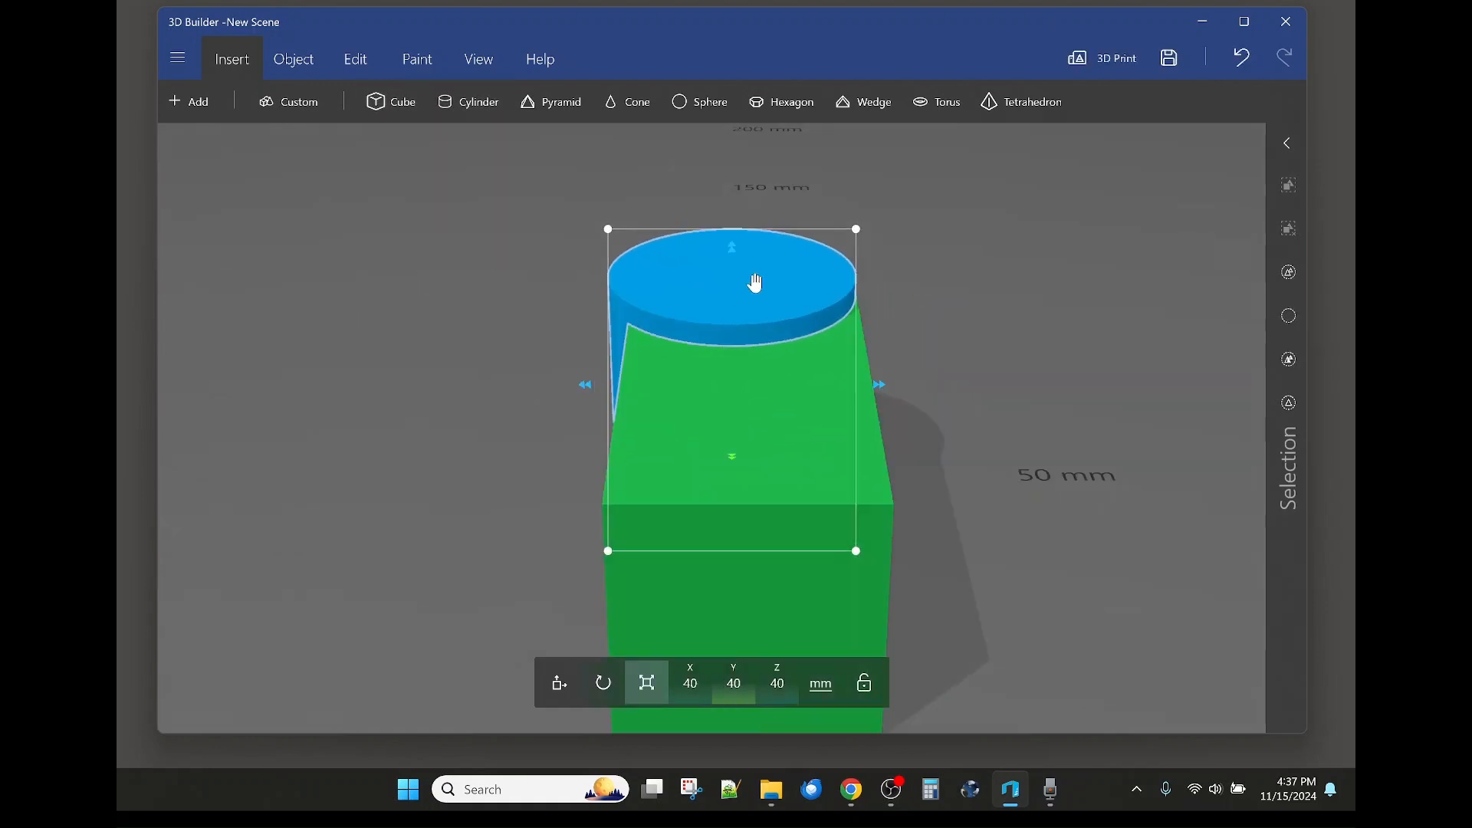
{"action": "left_click_drag", "start_coordinate": [733, 245], "coordinate": [741, 243]}
{"action": "left_click_drag", "start_coordinate": [879, 384], "coordinate": [1011, 405]}
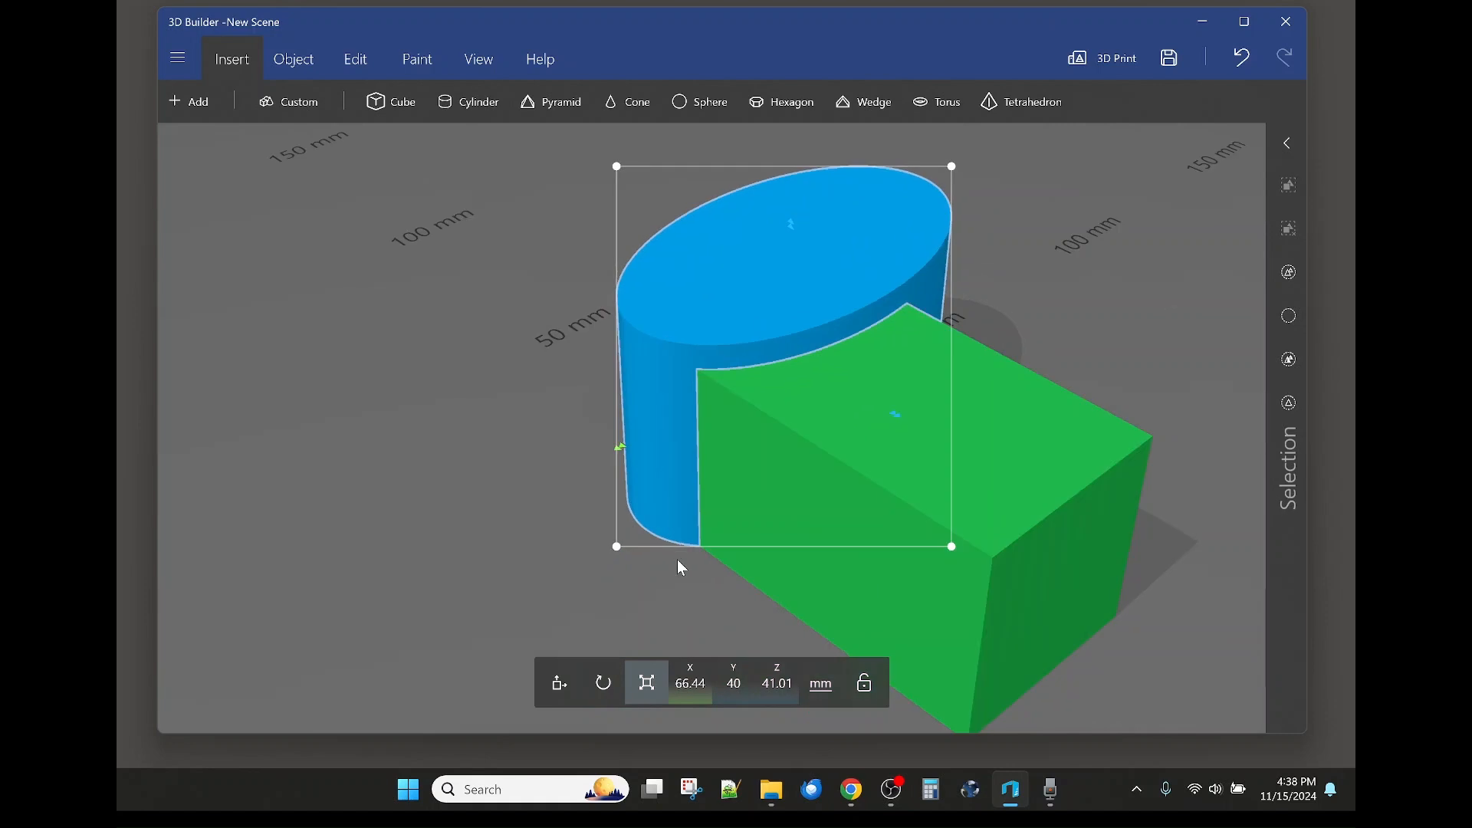
{"action": "left_click", "coordinate": [294, 62]}
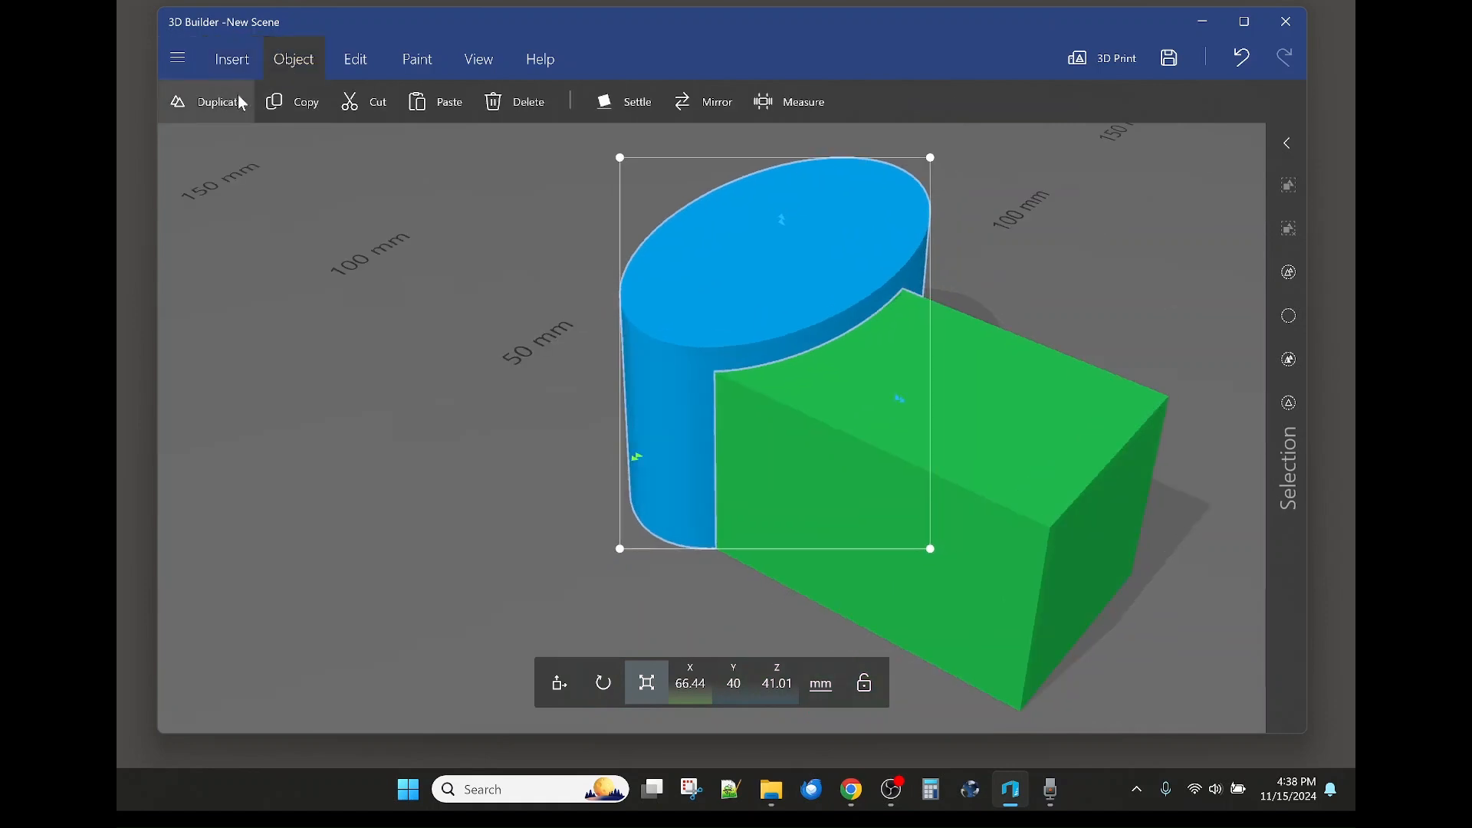
{"action": "left_click", "coordinate": [360, 66]}
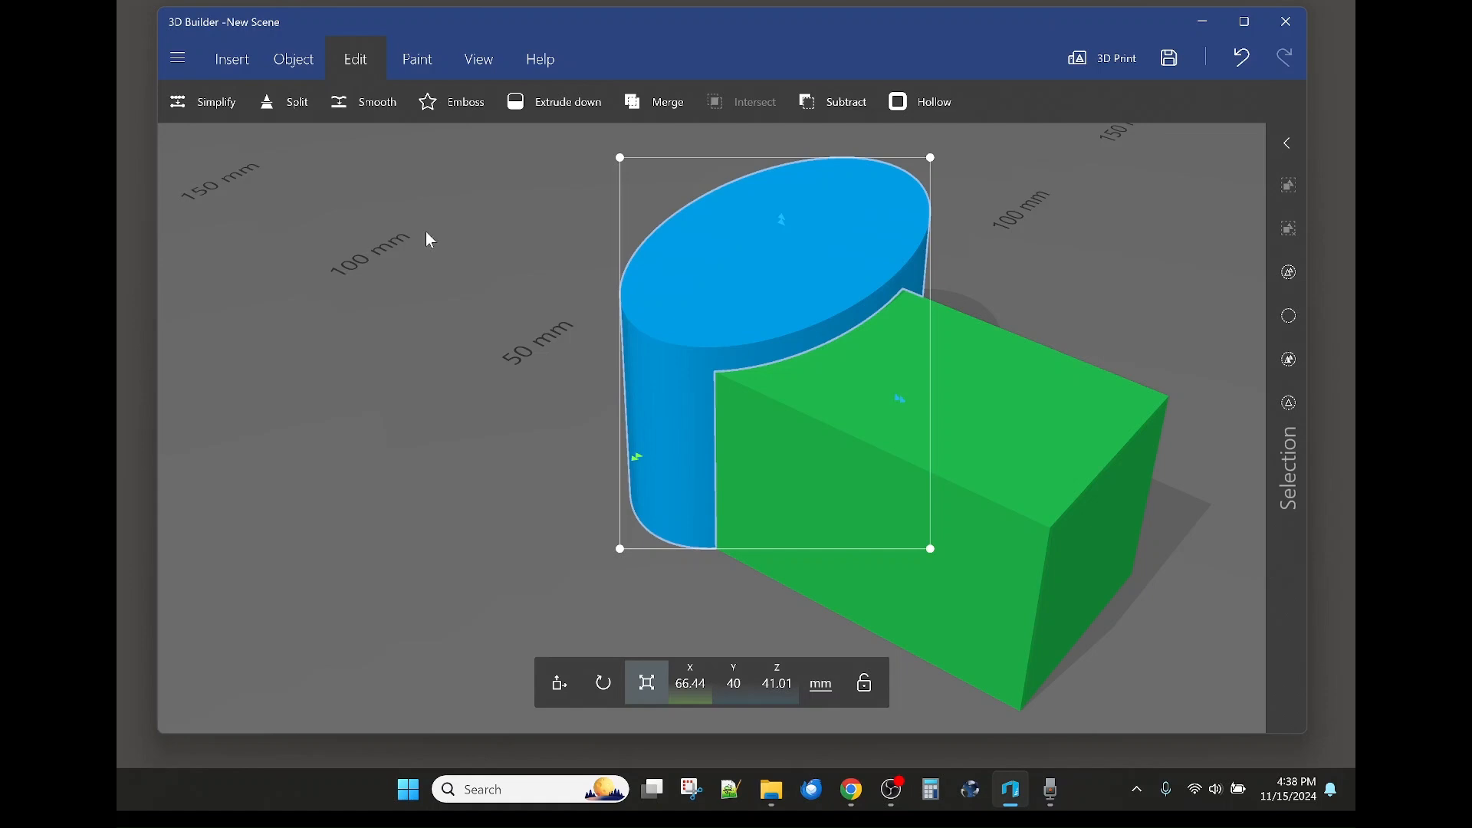
Bring up the file-saving options for the scene and dismiss the Save As dialog without saving
{"action": "left_click", "coordinate": [182, 66]}
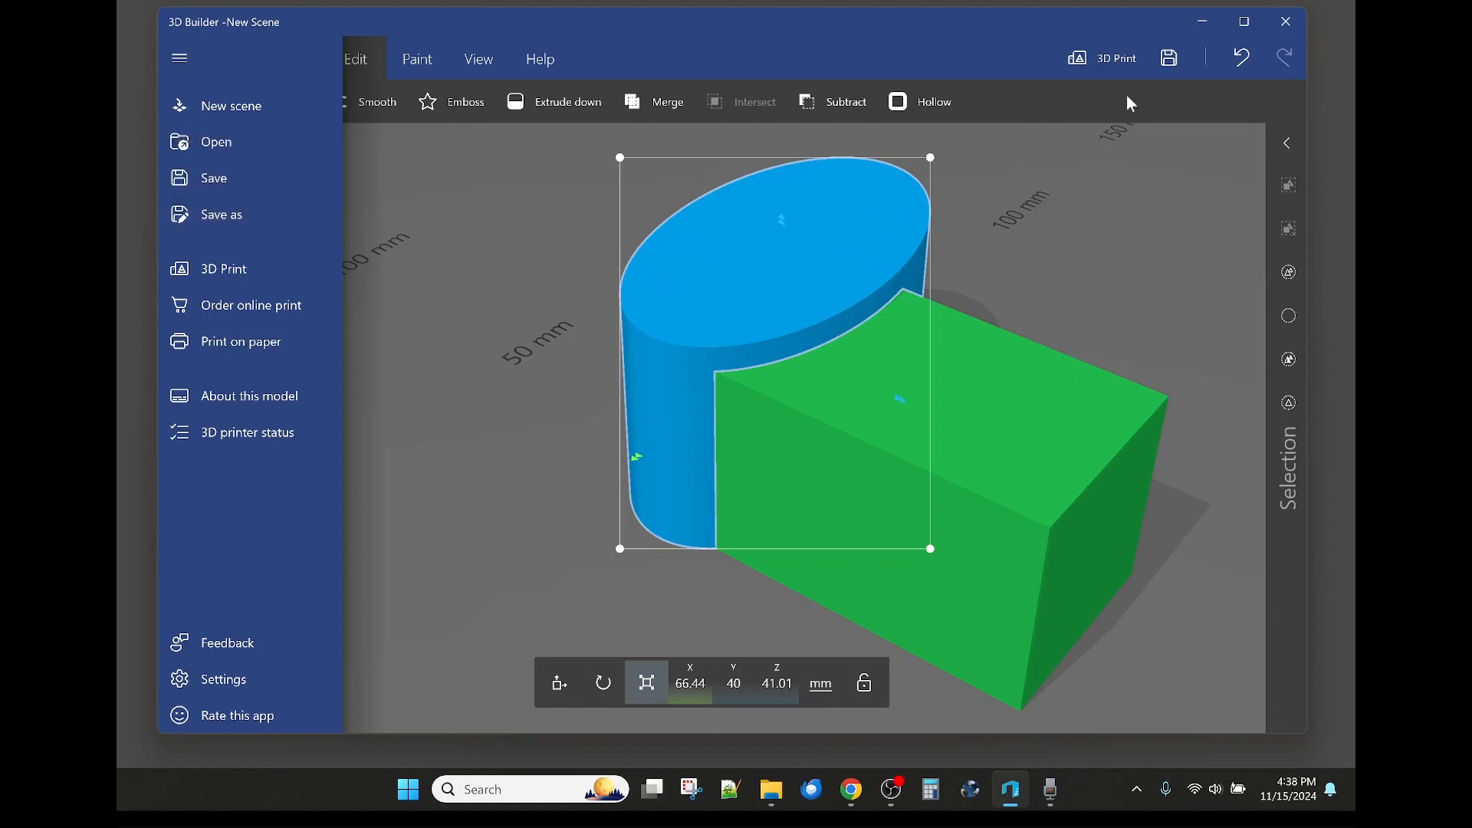
{"action": "left_click", "coordinate": [1171, 61]}
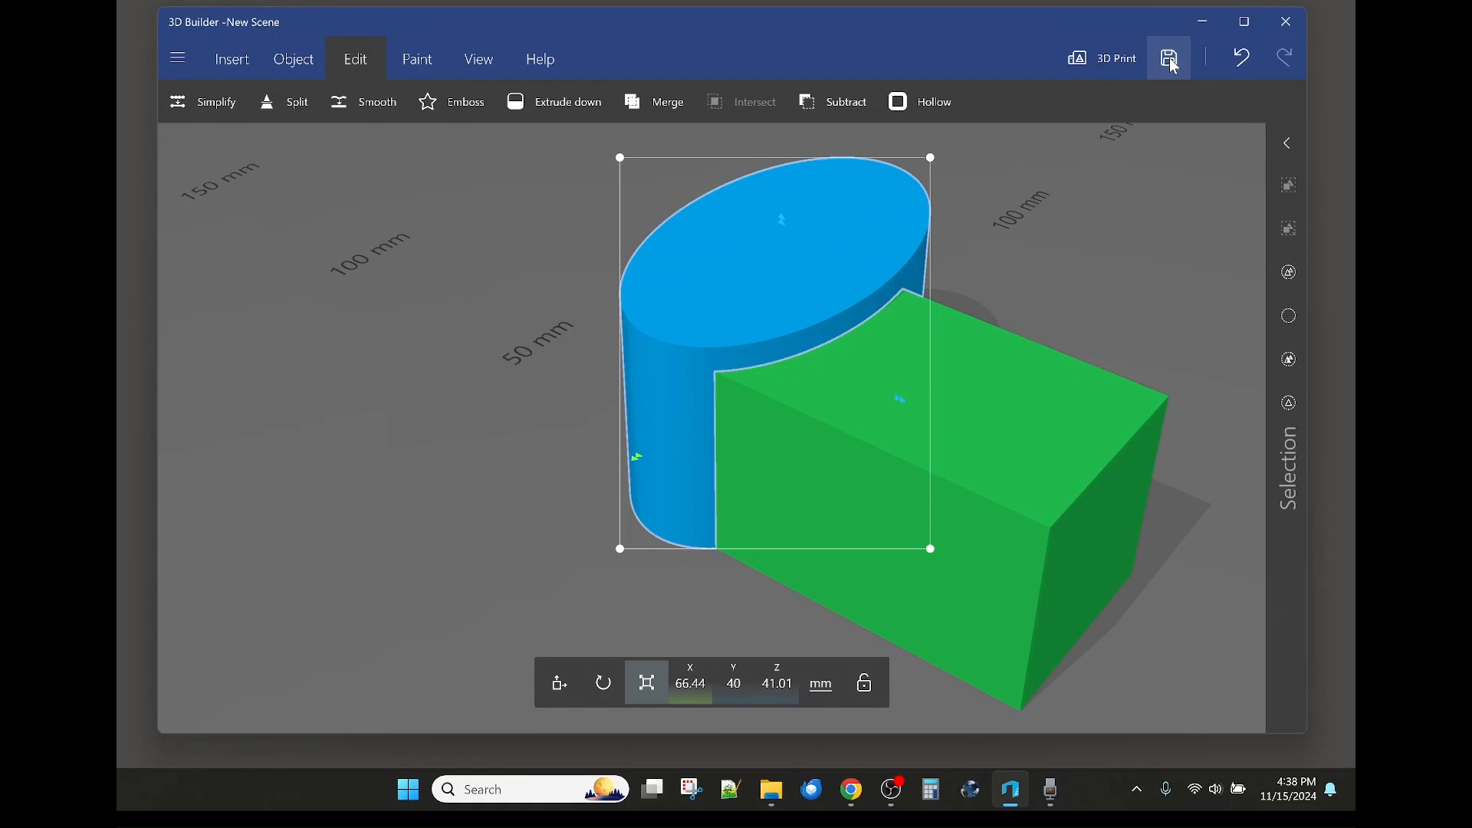
{"action": "left_click", "coordinate": [1170, 58]}
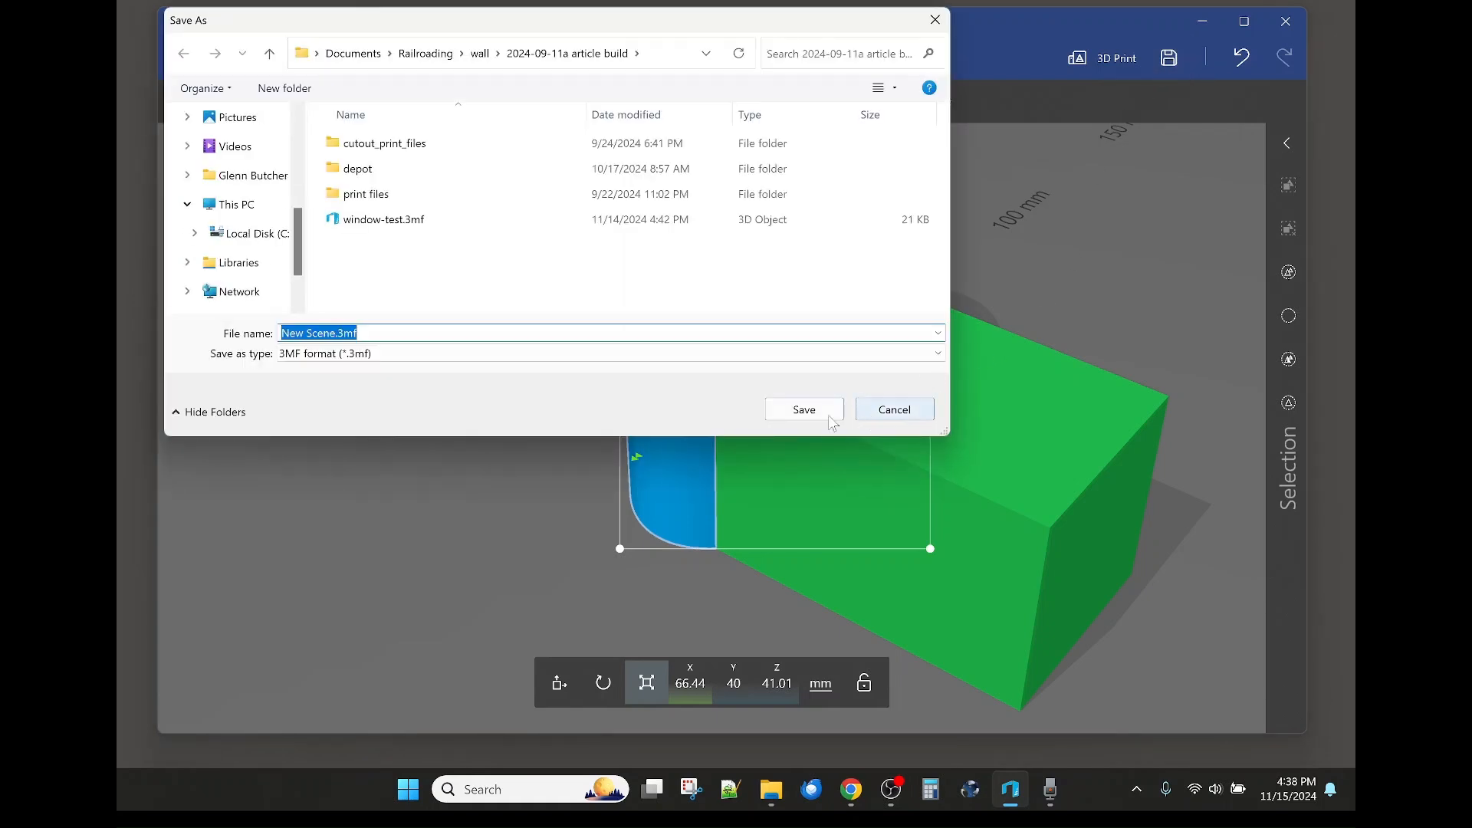
{"action": "left_click", "coordinate": [885, 410]}
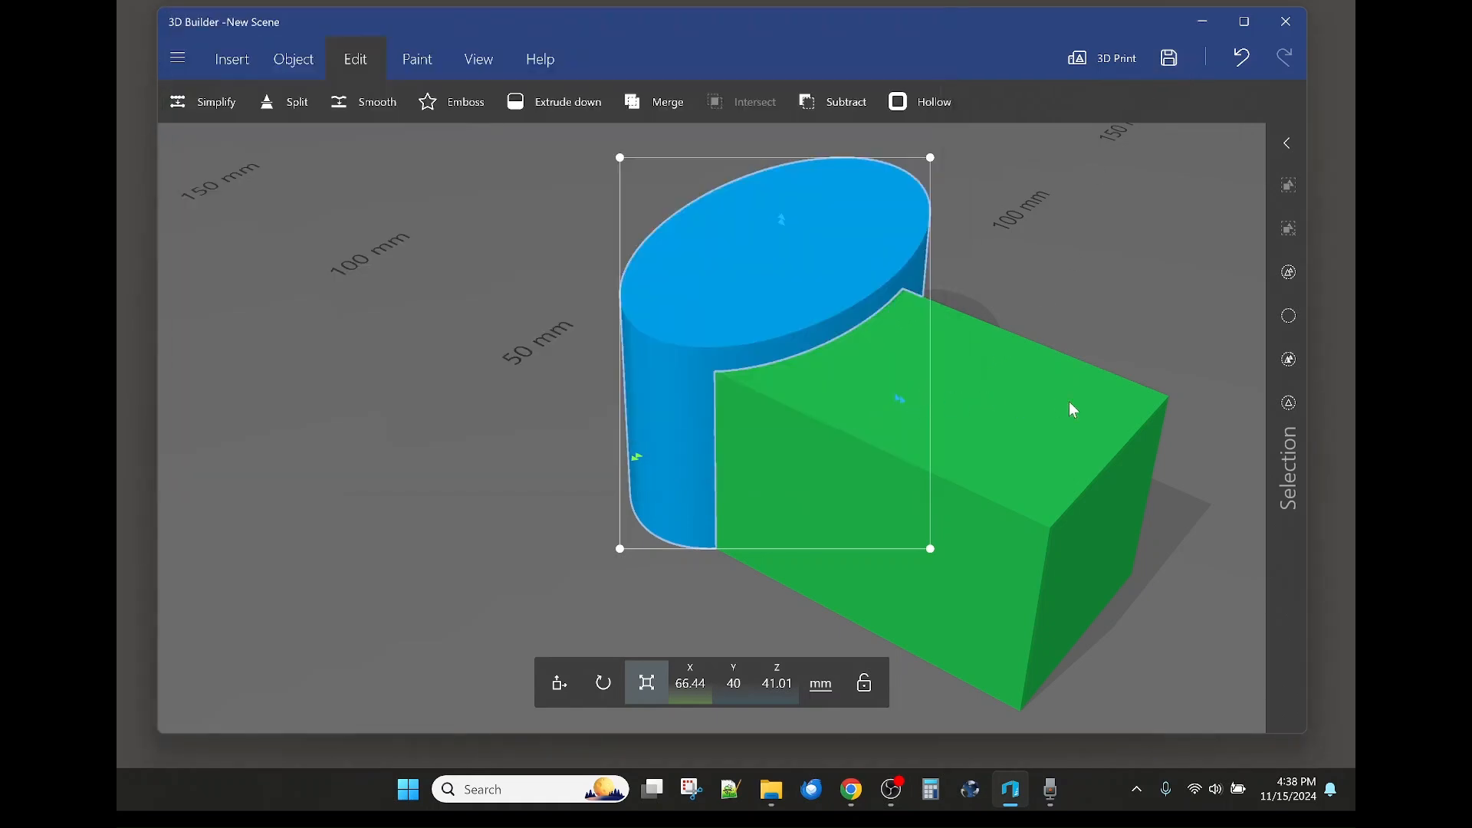
{"action": "middle_click_drag", "start_coordinate": [1022, 397], "coordinate": [964, 398]}
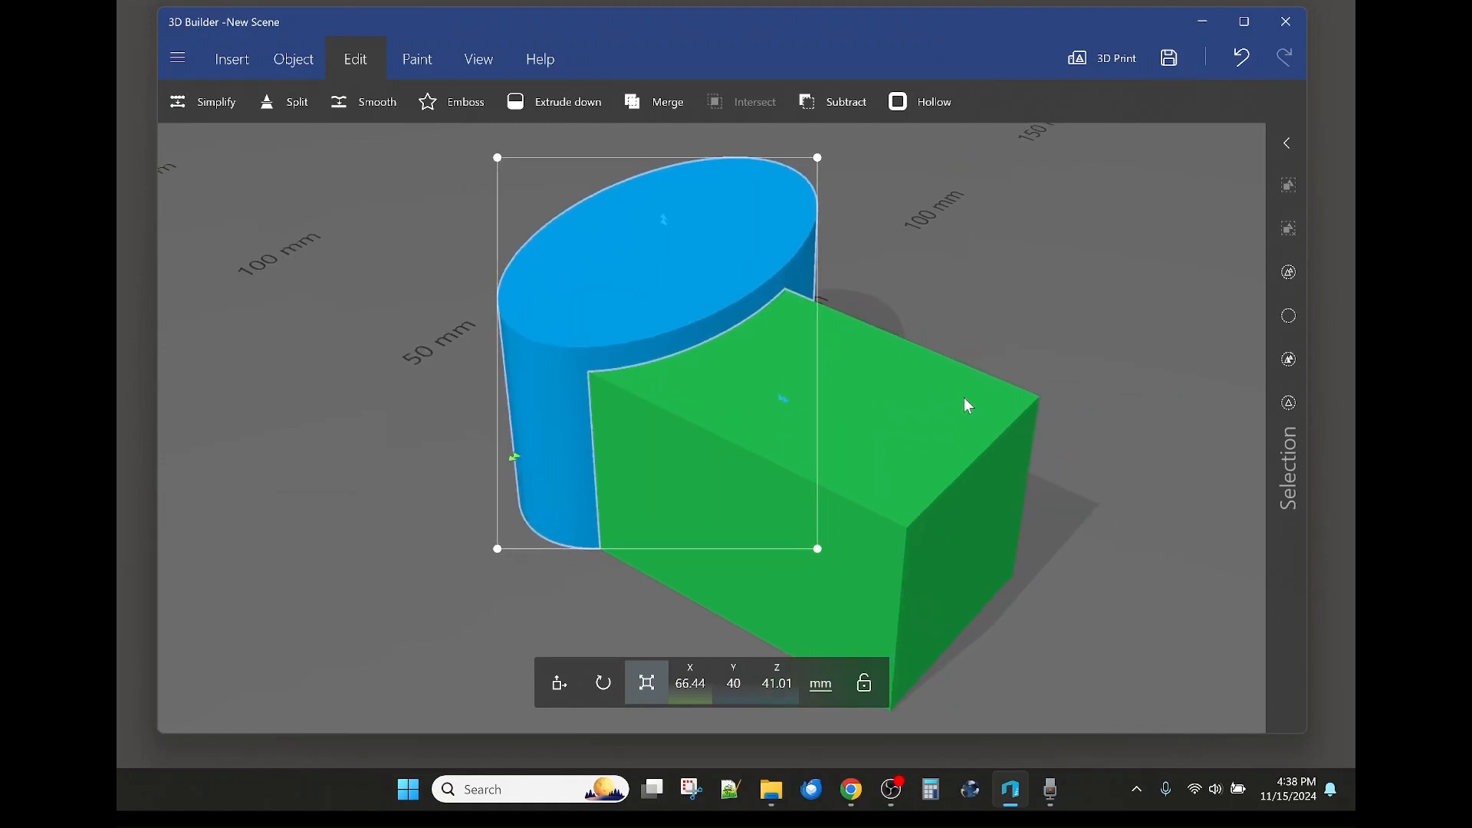
{"action": "right_click_drag", "start_coordinate": [965, 399], "coordinate": [1060, 506]}
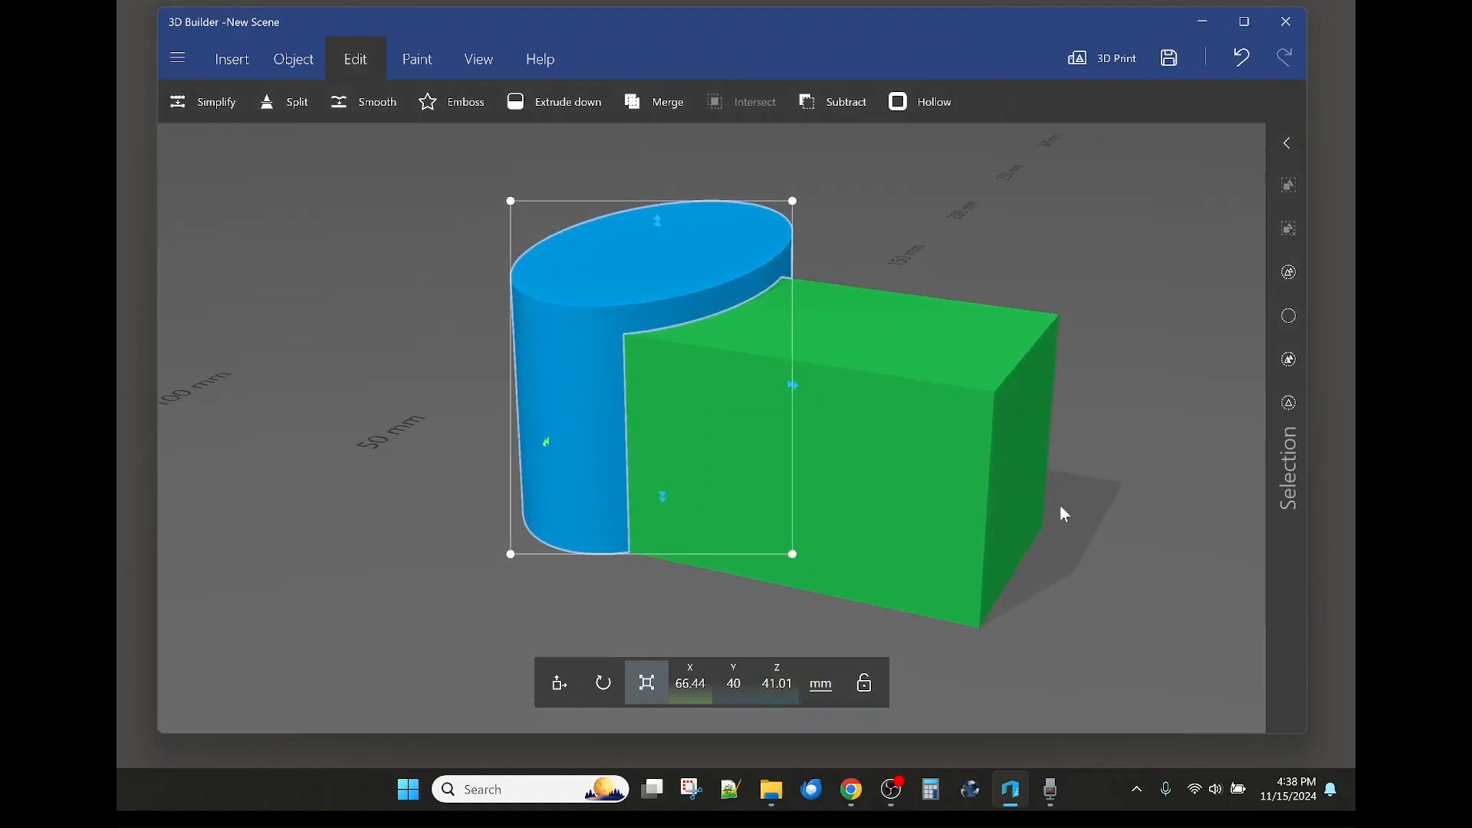